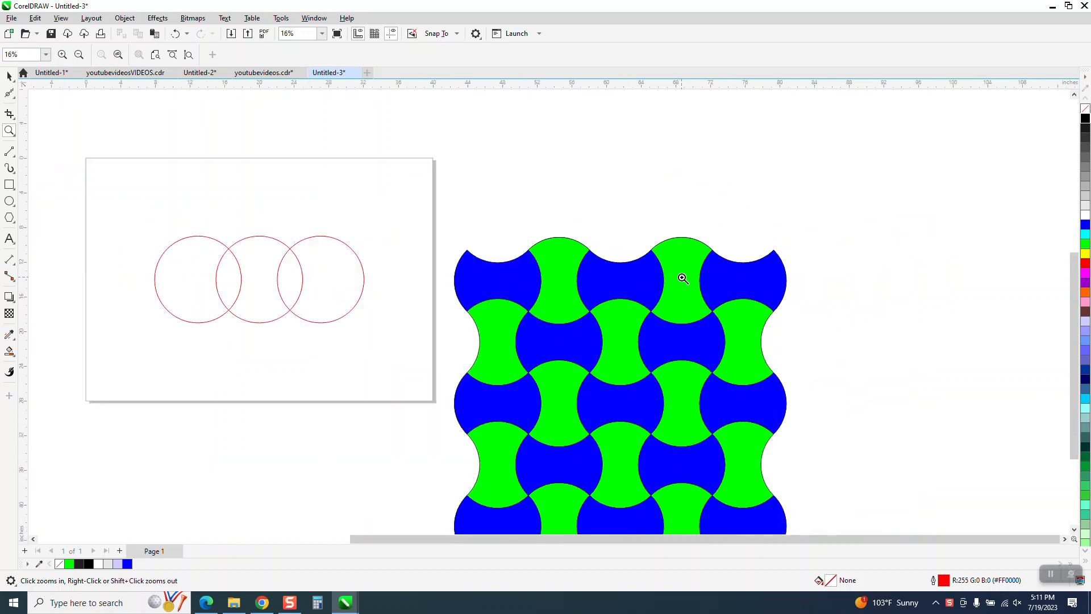
# Set the nudge distance to 0 inches.
pyautogui.moveTo(122, 209); pyautogui.dragTo(431, 374)
pyautogui.click(10, 78)
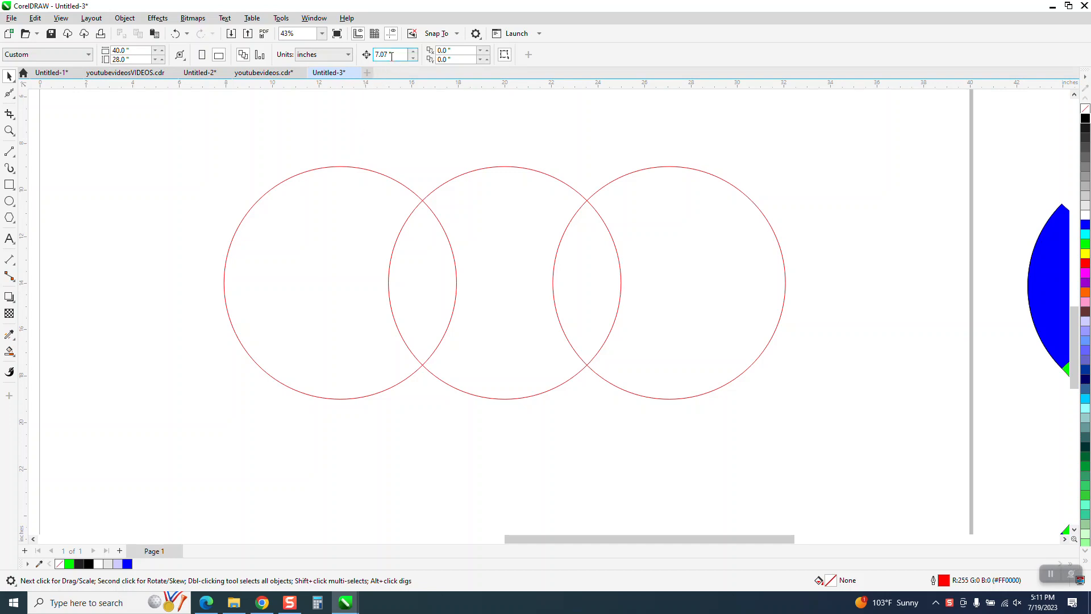
pyautogui.moveTo(393, 54); pyautogui.dragTo(231, 56)
pyautogui.write('0')
pyautogui.press('Return')
pyautogui.click(381, 54)
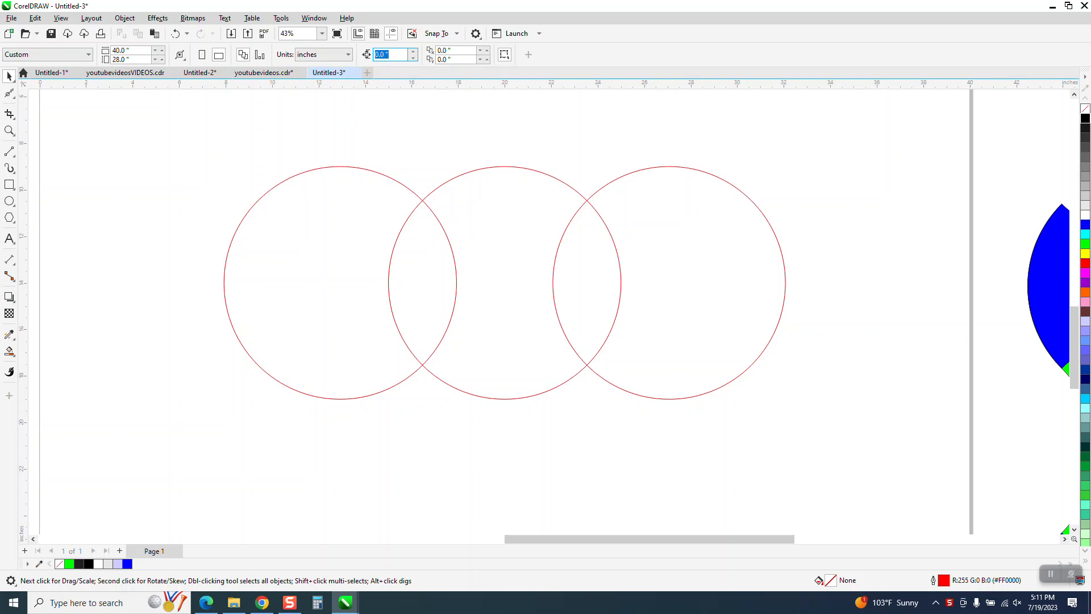
# Delete the two outer circles, keeping only the middle one.
pyautogui.click(295, 222)
pyautogui.press('Delete')
pyautogui.click(684, 290)
pyautogui.press('Delete')
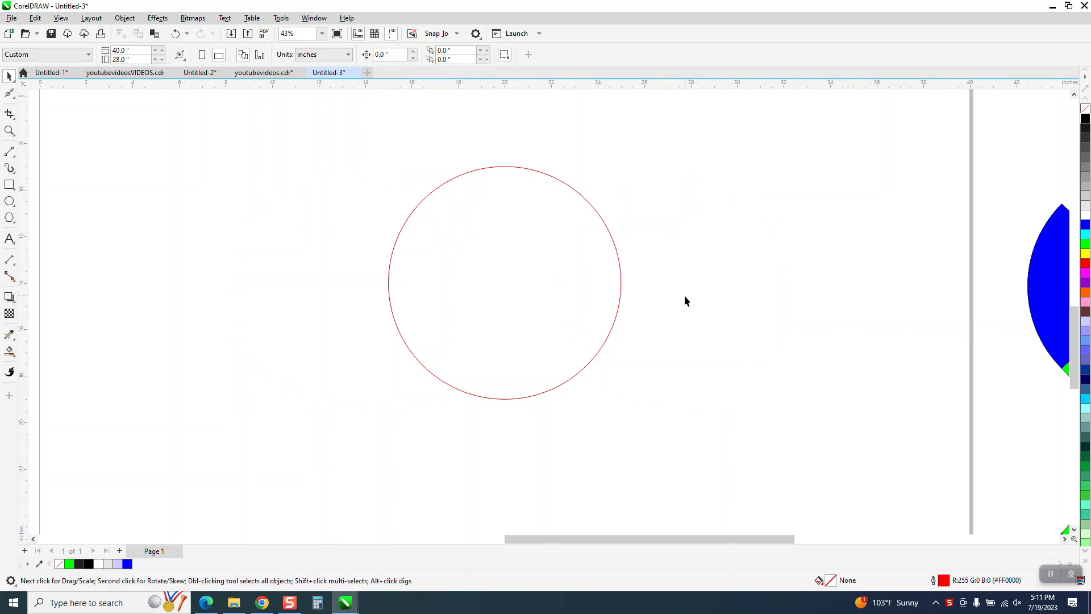
# Place two copies of the circle, one centred on its left edge and one centred near its right edge.
pyautogui.click(443, 301)
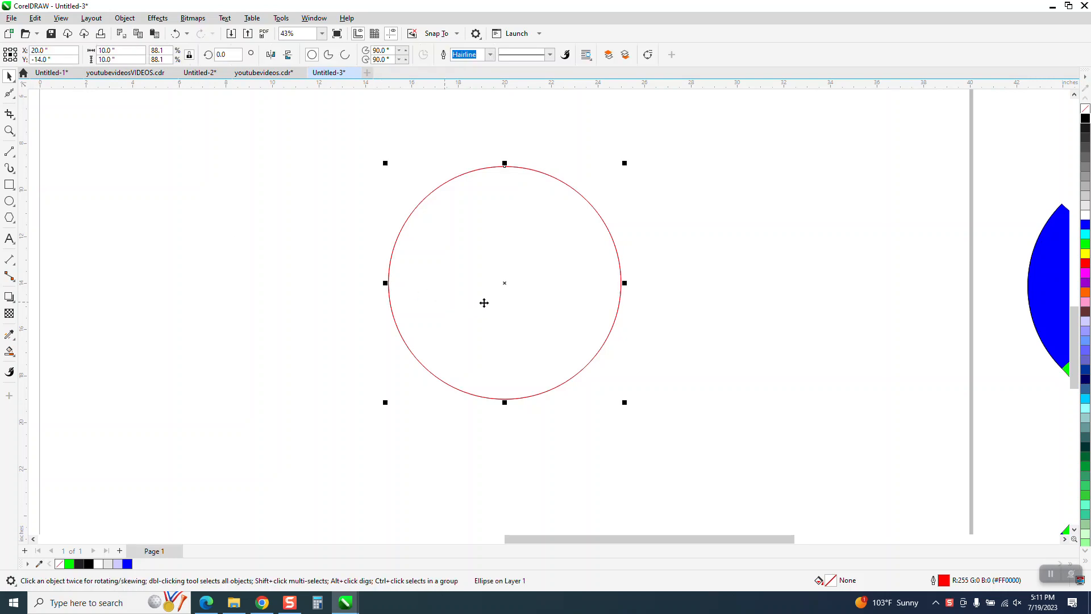
pyautogui.moveTo(506, 284); pyautogui.dragTo(389, 283)
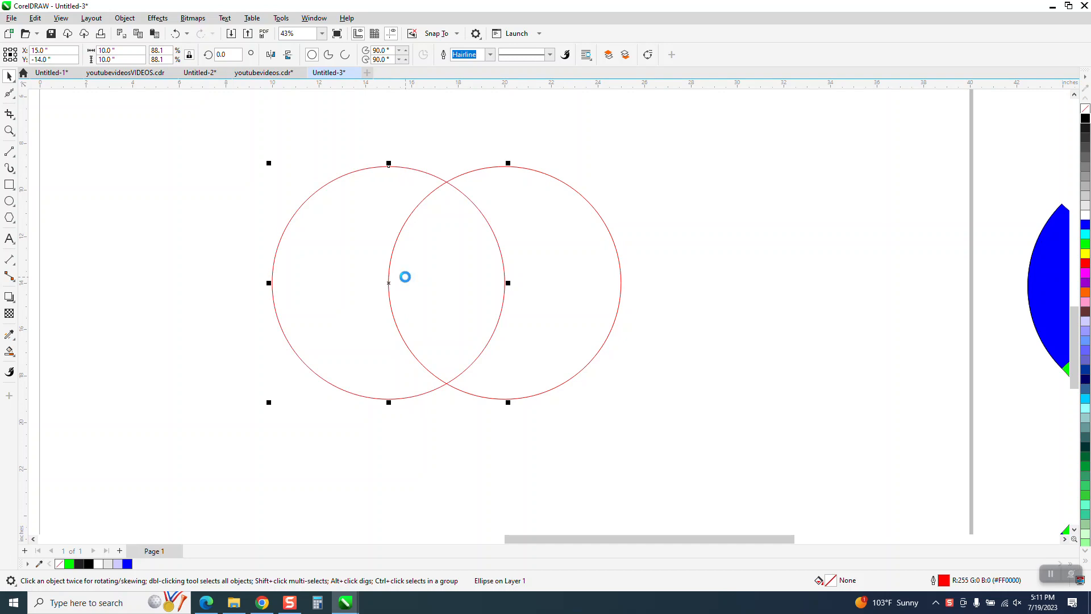
pyautogui.moveTo(390, 281); pyautogui.dragTo(621, 277)
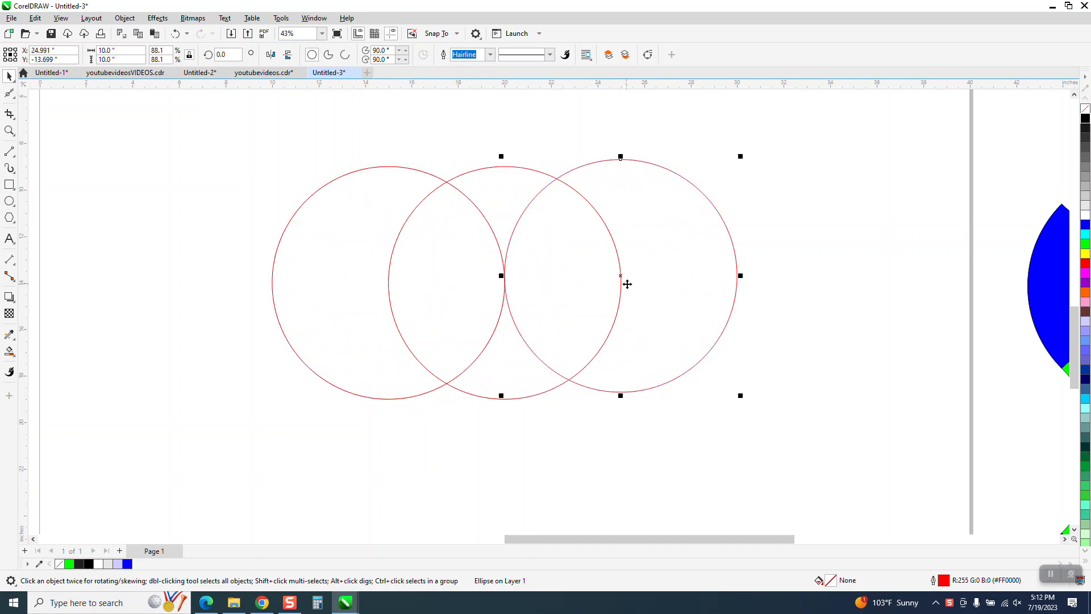
# Set the nudge distance to 1 inch and nudge the left and right circles 2 inches outward from the middle circle.
pyautogui.click(776, 187)
pyautogui.click(391, 54)
pyautogui.write('0')
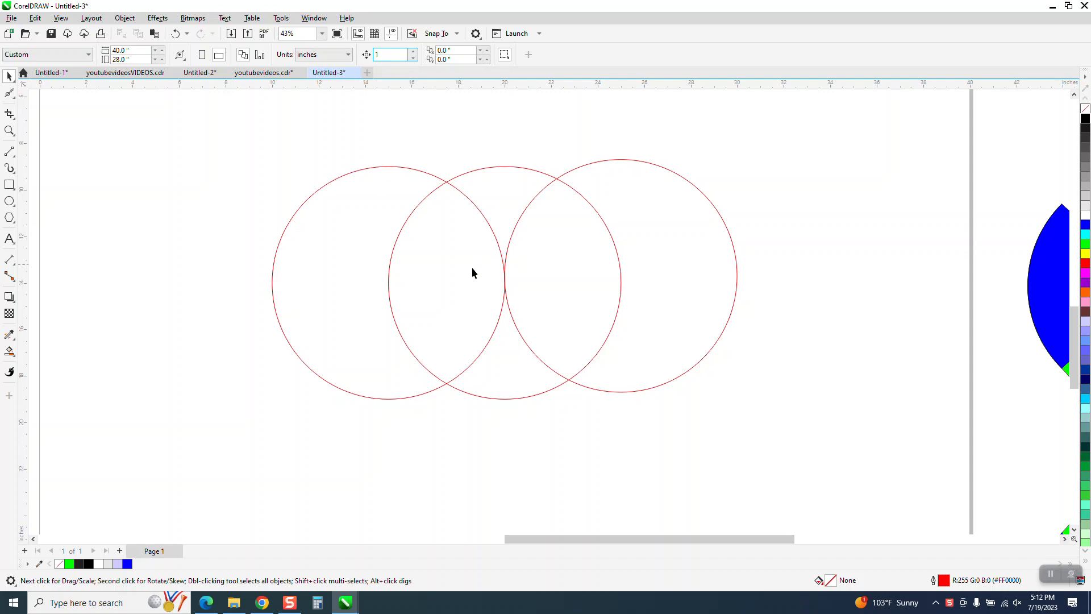
pyautogui.click(701, 322)
pyautogui.press('Right')
pyautogui.click(318, 289)
pyautogui.press('Right')
pyautogui.press('Left')
pyautogui.press('Left')
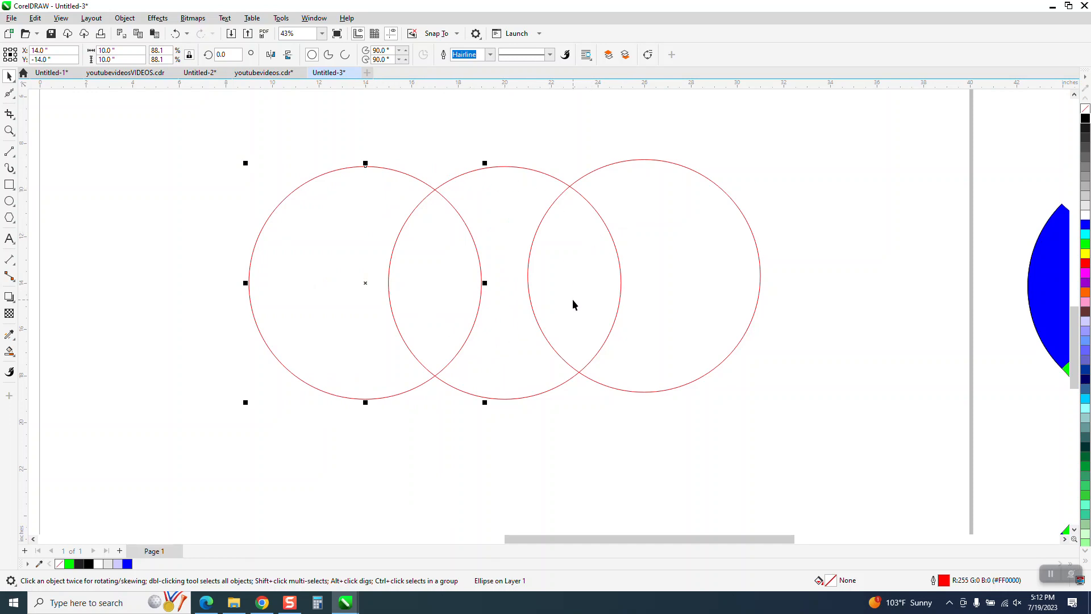
pyautogui.press('Left')
pyautogui.click(636, 243)
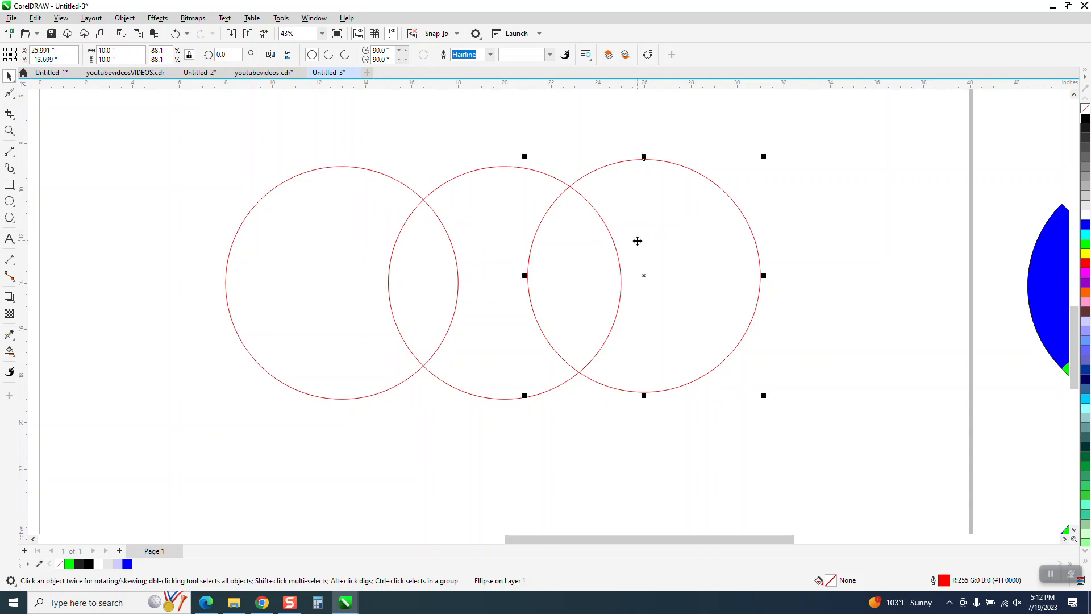
pyautogui.press('Right')
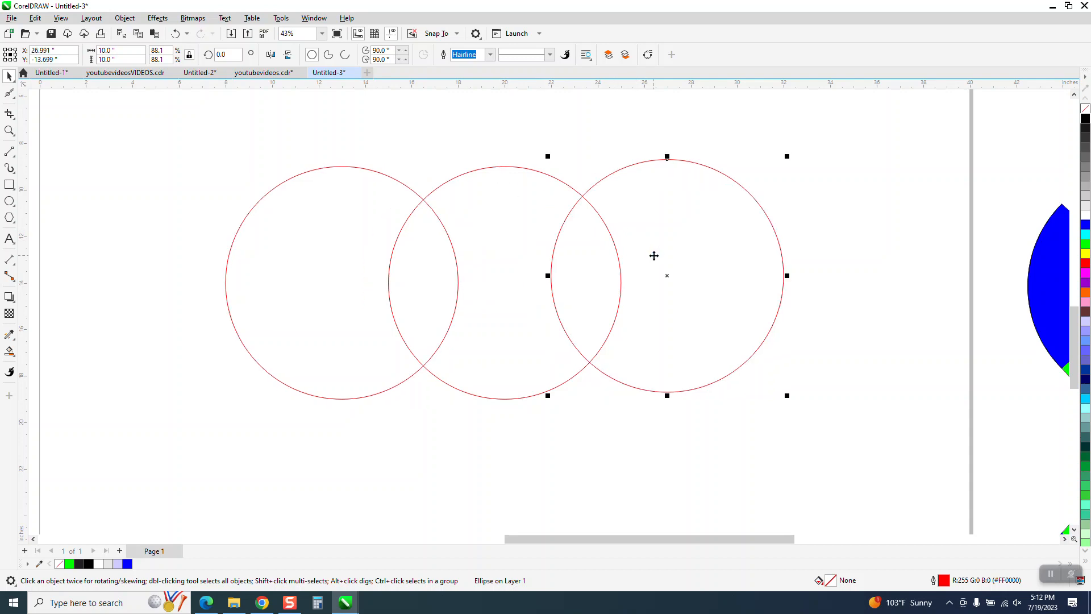
# Smart-fill the part of the middle circle between its two overlaps with blue.
pyautogui.click(9, 131)
pyautogui.moveTo(190, 134); pyautogui.dragTo(926, 490)
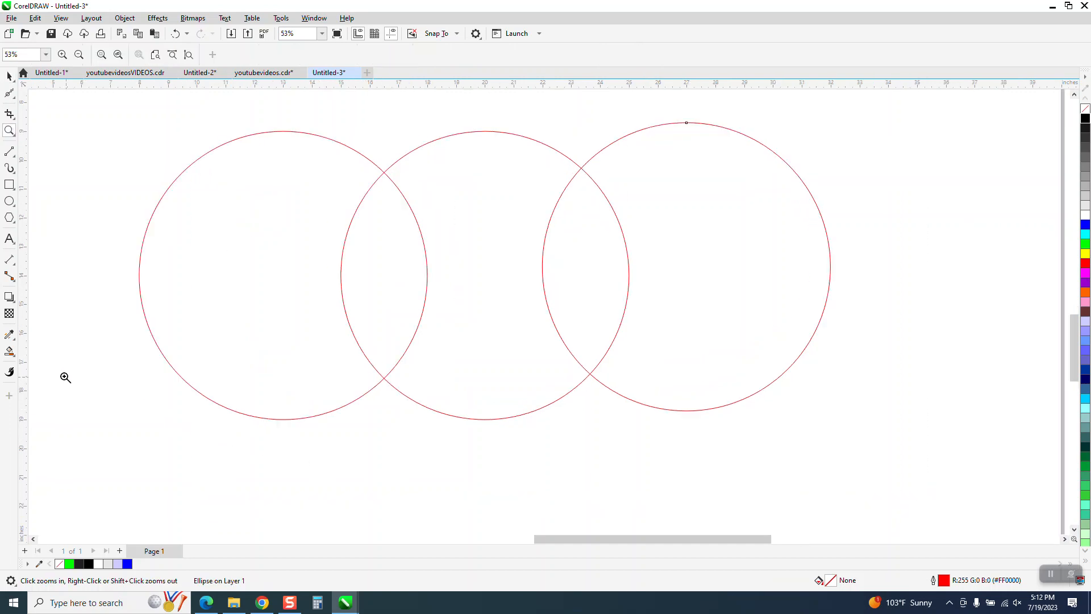
pyautogui.click(13, 354)
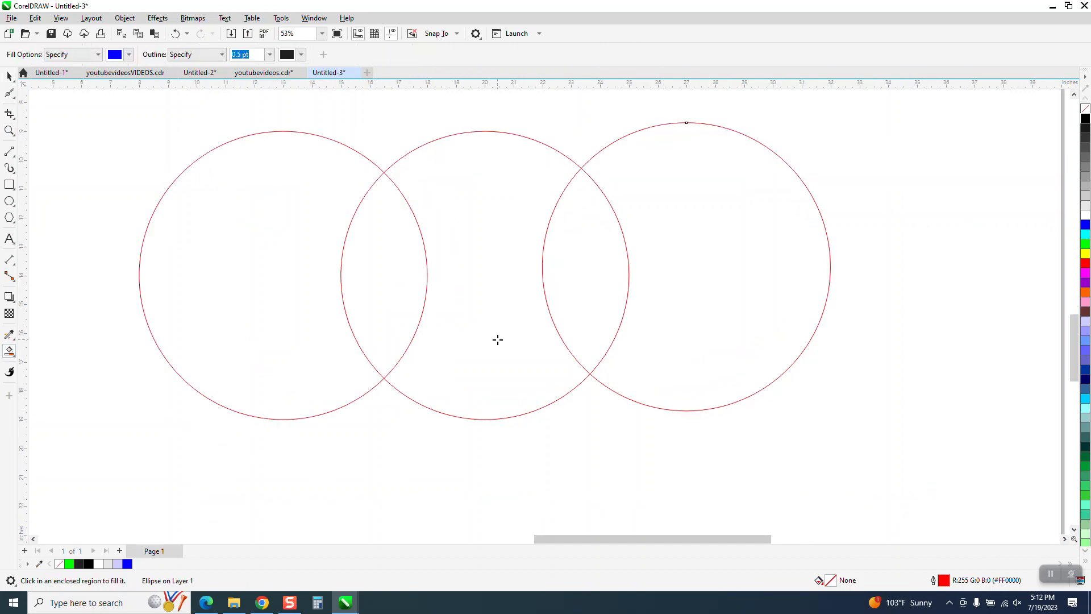
pyautogui.click(498, 339)
pyautogui.scroll(-4, 460, 293)
# Move the blue double-headed shape above the circles and remove its fill.
pyautogui.click(10, 77)
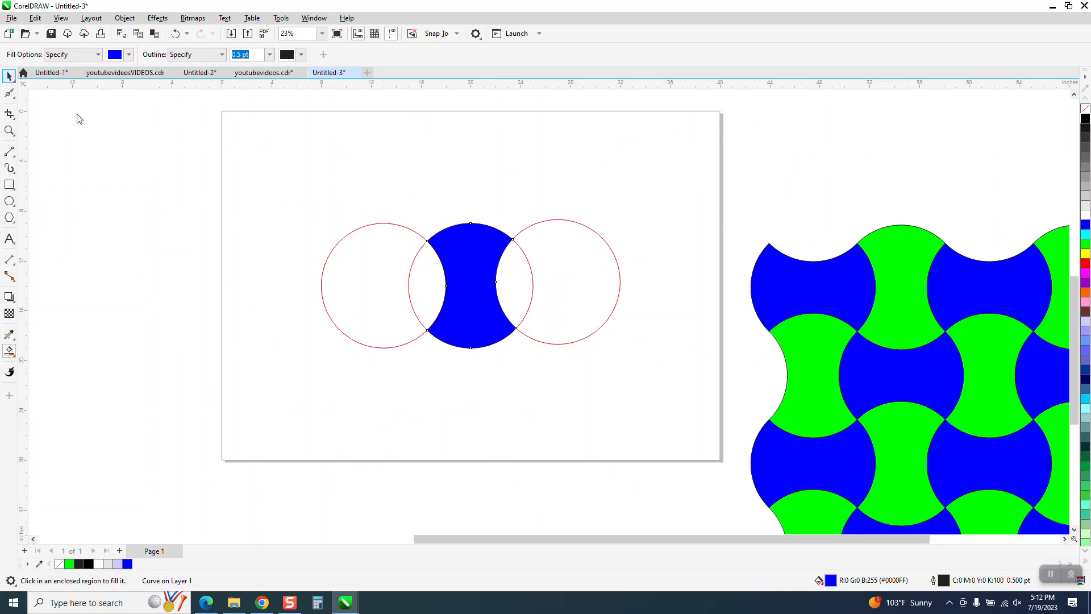
pyautogui.click(489, 294)
pyautogui.moveTo(490, 294); pyautogui.dragTo(523, 152)
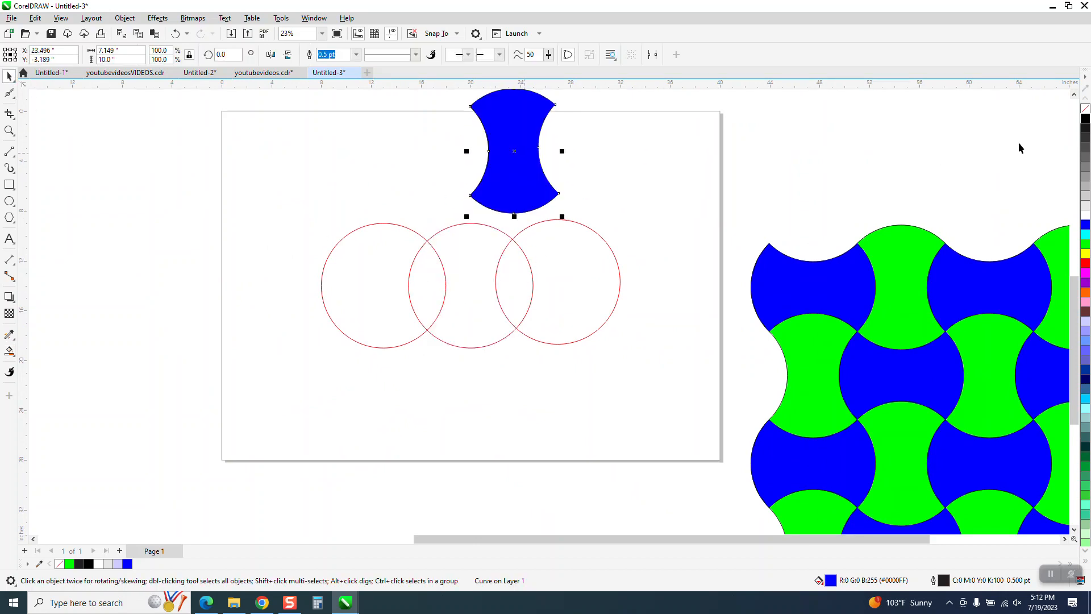
pyautogui.click(1086, 108)
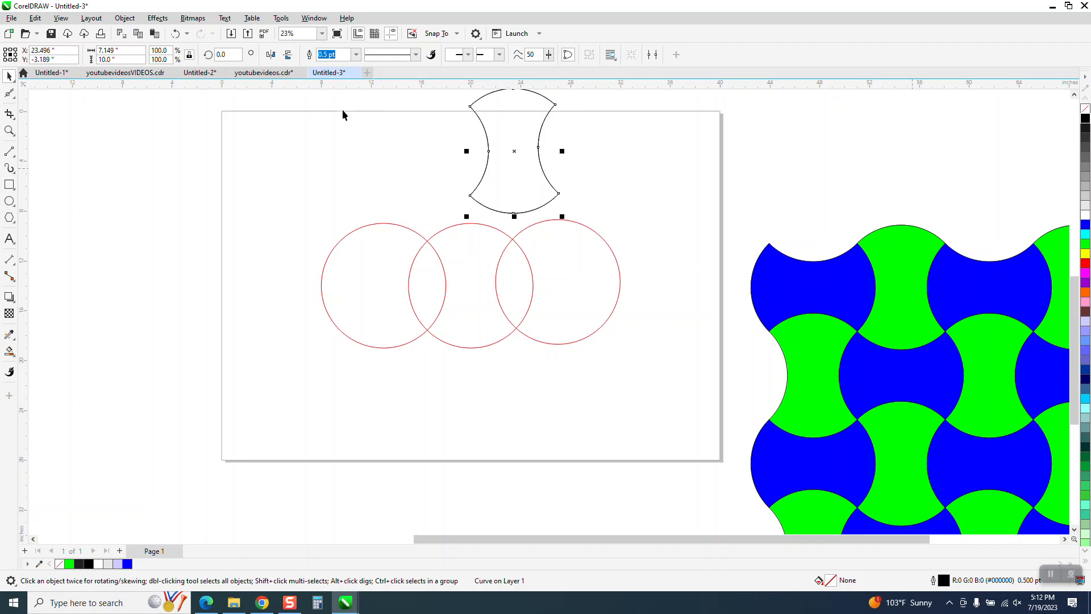
# Make a copy of the outlined shape rotated 90° and fit it against the right side of the original.
pyautogui.write('90')
pyautogui.press('Return')
pyautogui.moveTo(556, 174); pyautogui.dragTo(703, 142)
pyautogui.moveTo(612, 181); pyautogui.dragTo(561, 192)
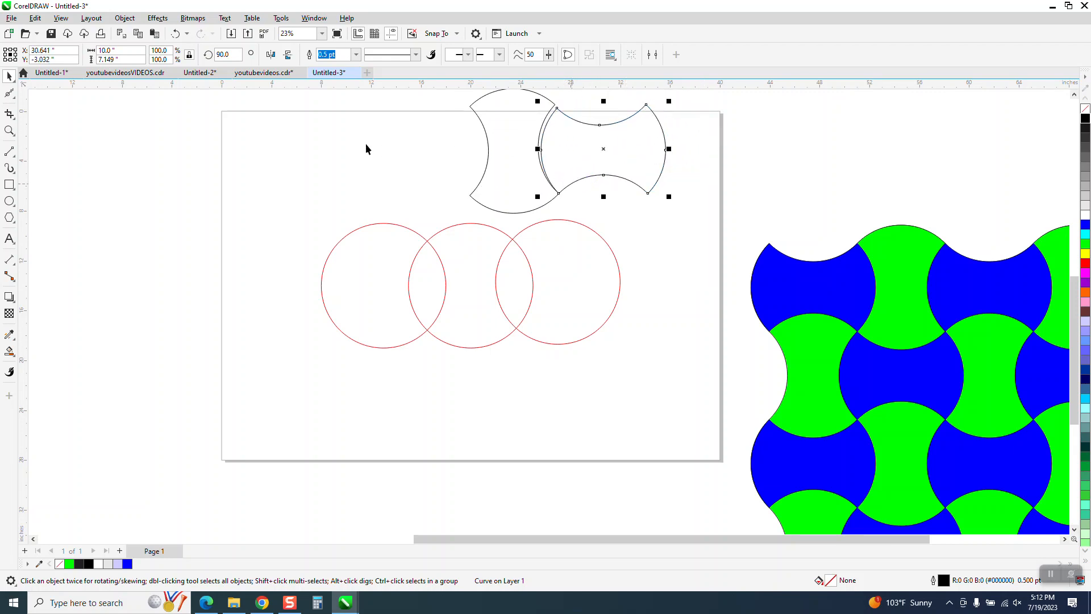
# Inspect the fit between the two outlined shapes up close and delete both.
pyautogui.click(9, 131)
pyautogui.moveTo(474, 92); pyautogui.dragTo(620, 202)
pyautogui.scroll(-5, 609, 192)
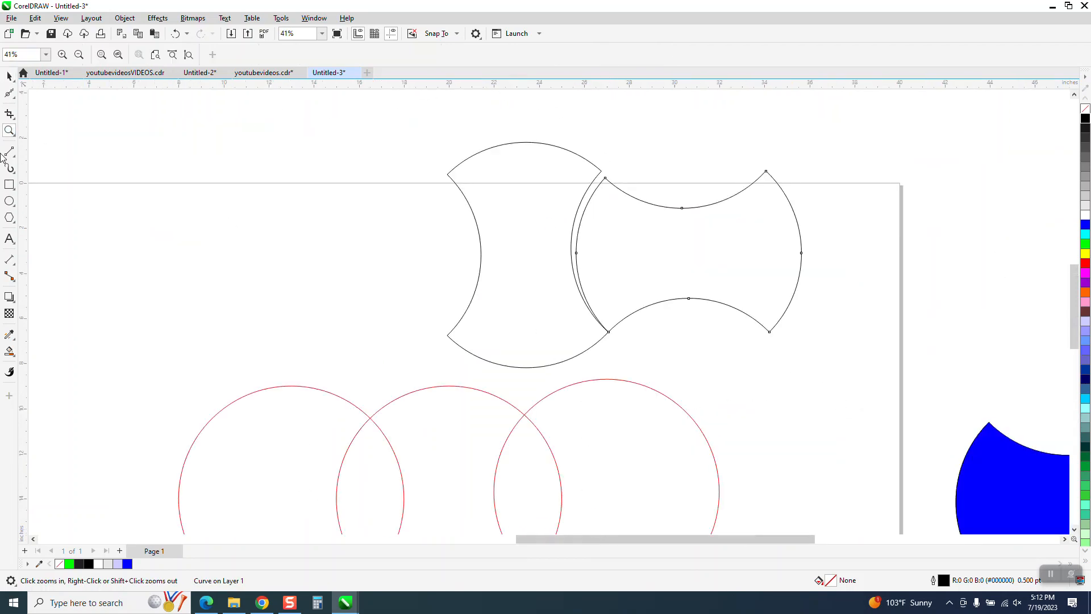
pyautogui.click(9, 75)
pyautogui.click(548, 176)
pyautogui.press('Delete')
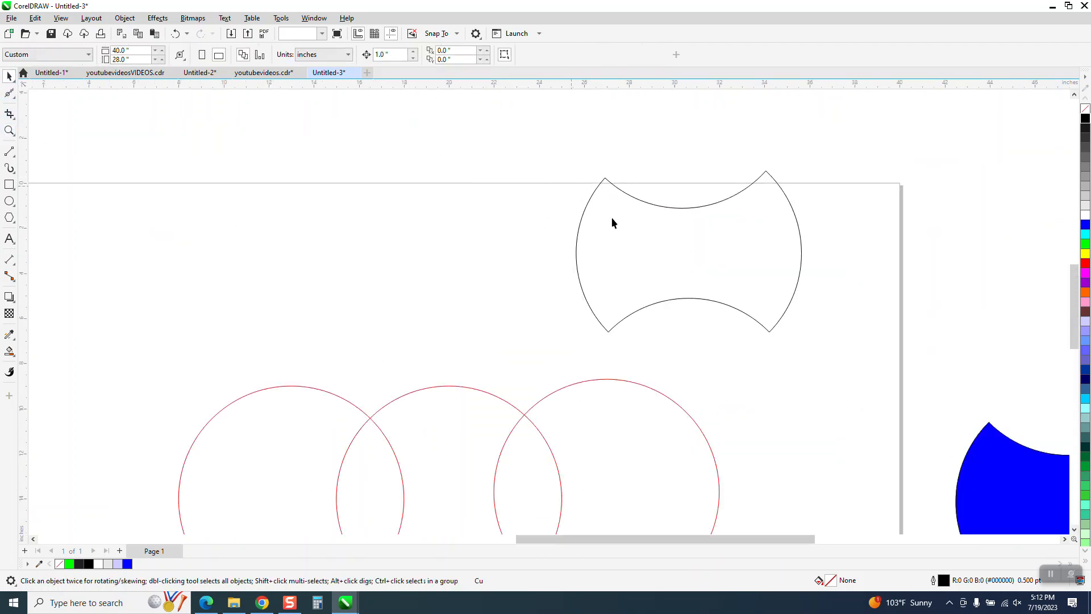
pyautogui.press('Delete')
pyautogui.scroll(-2, 368, 181)
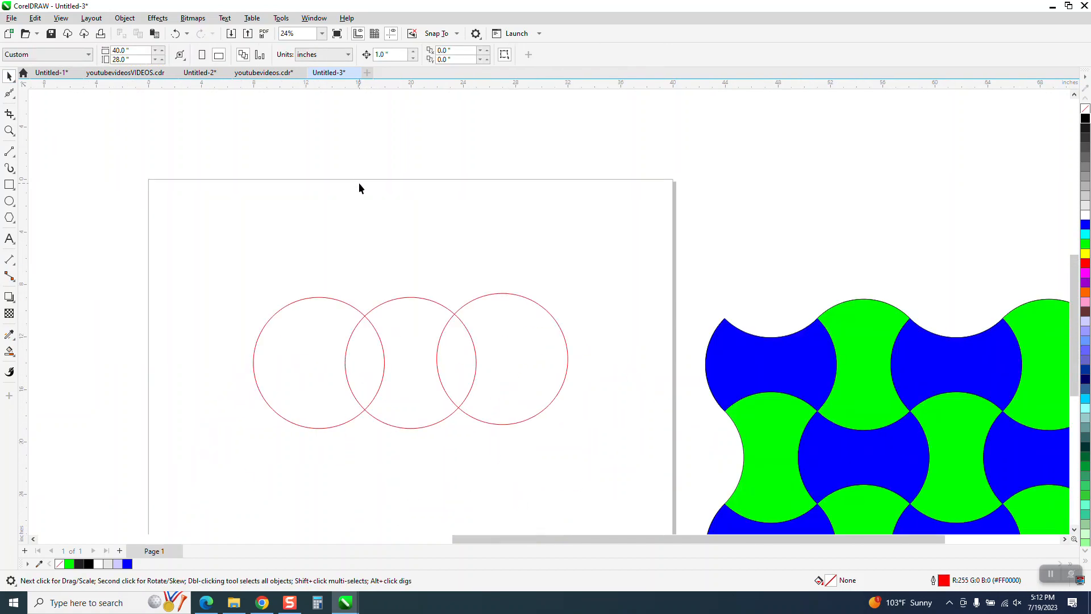
# Delete the left and right circles so only the middle circle remains.
pyautogui.click(332, 310)
pyautogui.press('Delete')
pyautogui.click(521, 333)
pyautogui.press('Delete')
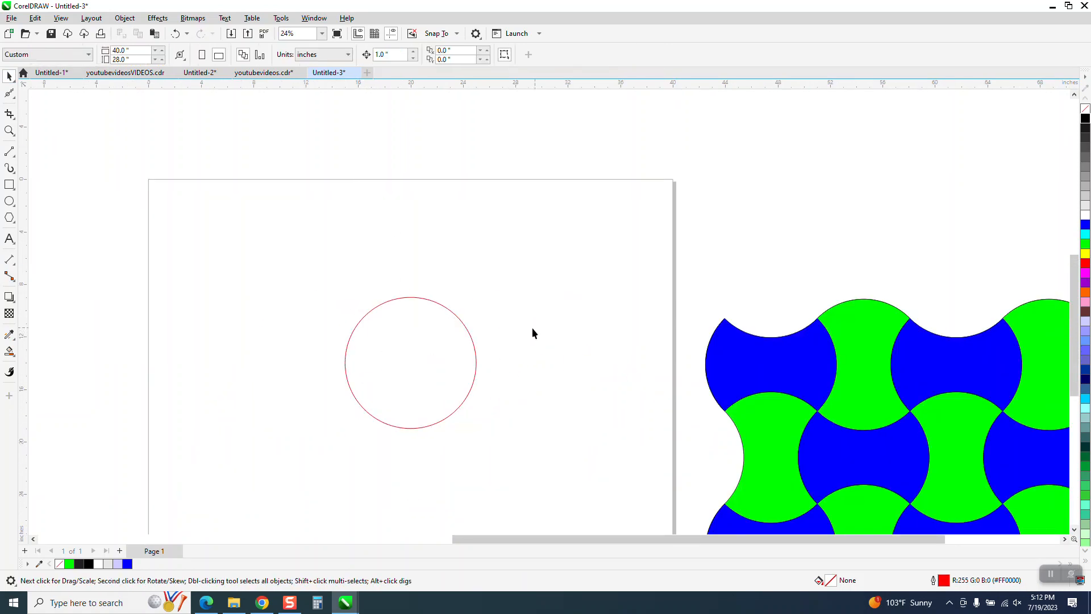
# Draw a vertical 2-point line about 10.64 inches long and centre it on the page through the circle.
pyautogui.click(454, 344)
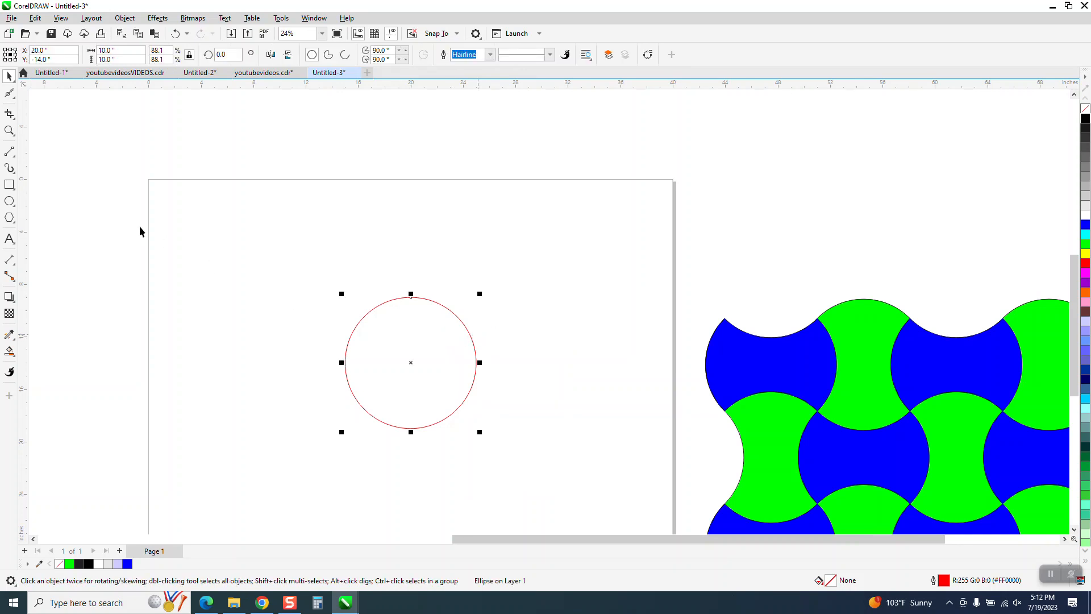
pyautogui.press('z')
pyautogui.moveTo(321, 305); pyautogui.dragTo(540, 446)
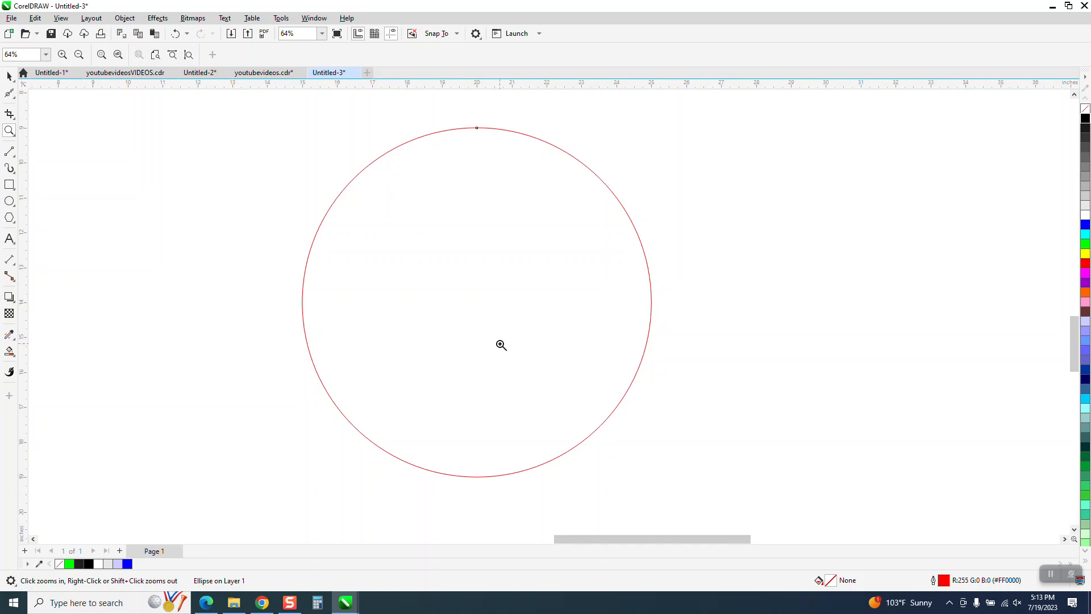
pyautogui.click(14, 161)
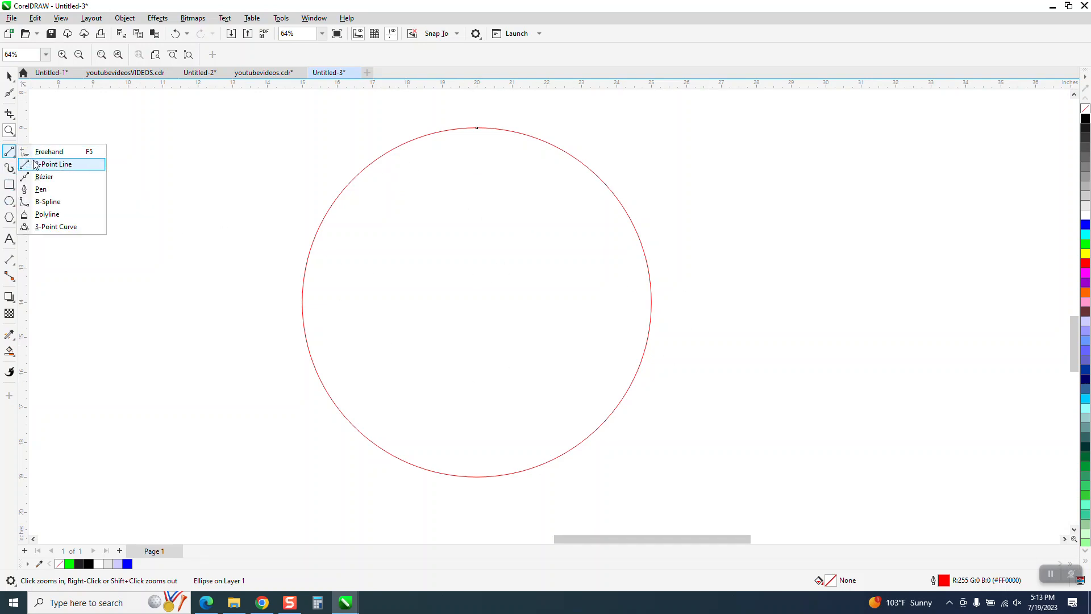
pyautogui.click(53, 163)
pyautogui.moveTo(163, 117); pyautogui.dragTo(165, 493)
pyautogui.press('p')
pyautogui.moveTo(206, 289); pyautogui.dragTo(710, 307)
pyautogui.press('p')
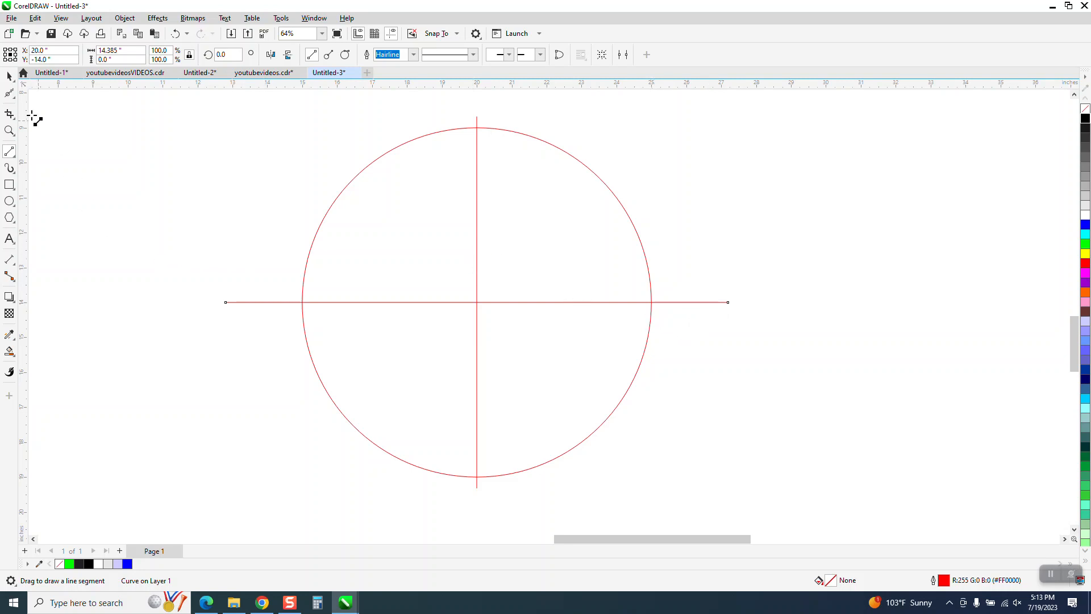
pyautogui.click(10, 76)
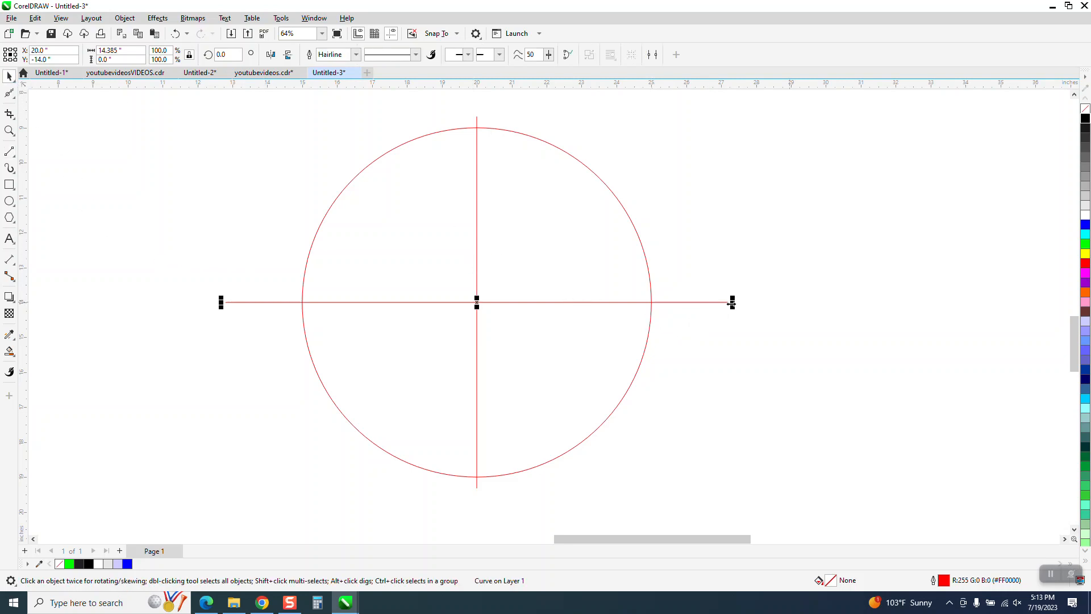
pyautogui.press('Delete')
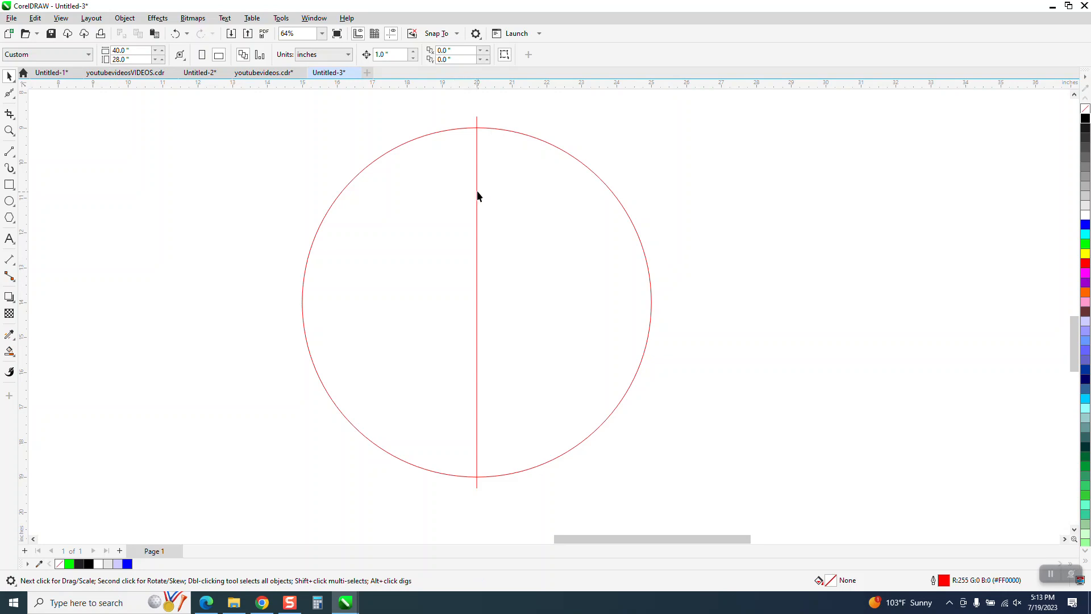
# Create three copies of the vertical line, each rotated a further 45° about the circle's centre.
pyautogui.click(477, 193)
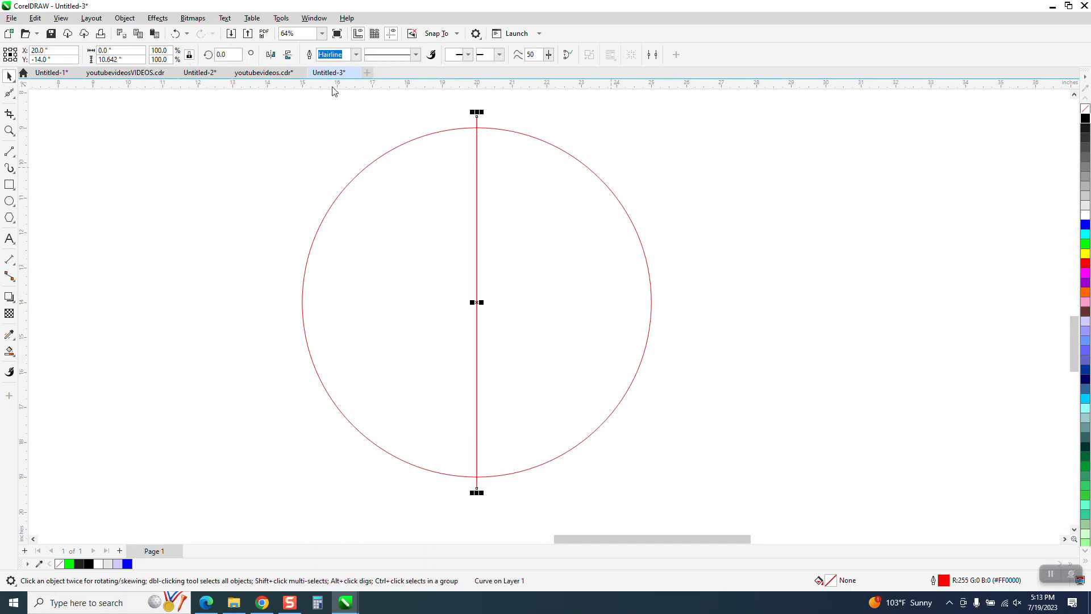
pyautogui.write('45')
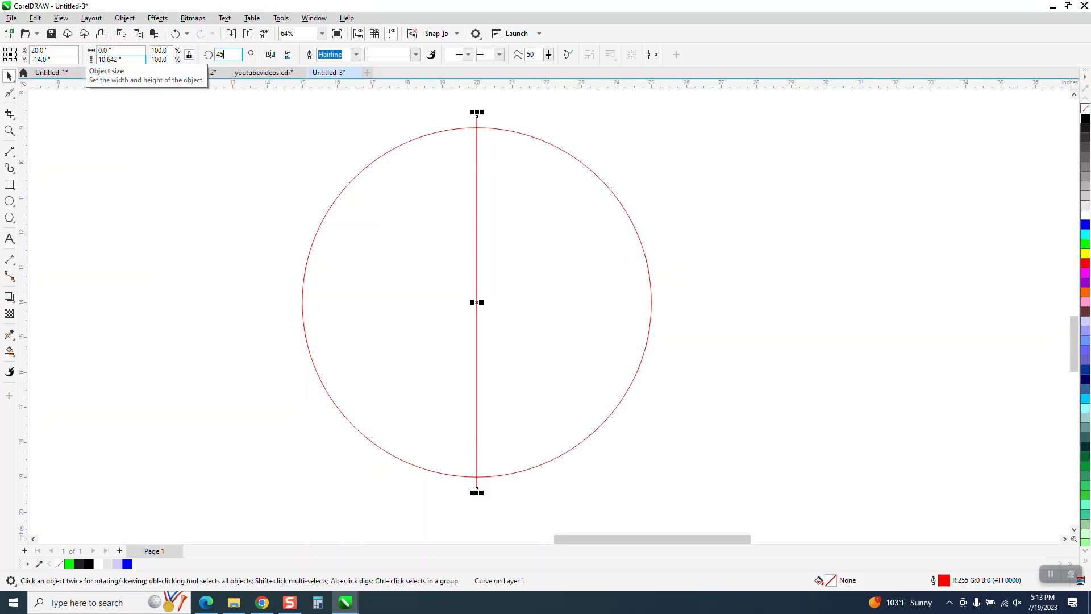
pyautogui.press('Return')
pyautogui.hotkey('ctrl', 'd')
pyautogui.hotkey('ctrl', 'd')
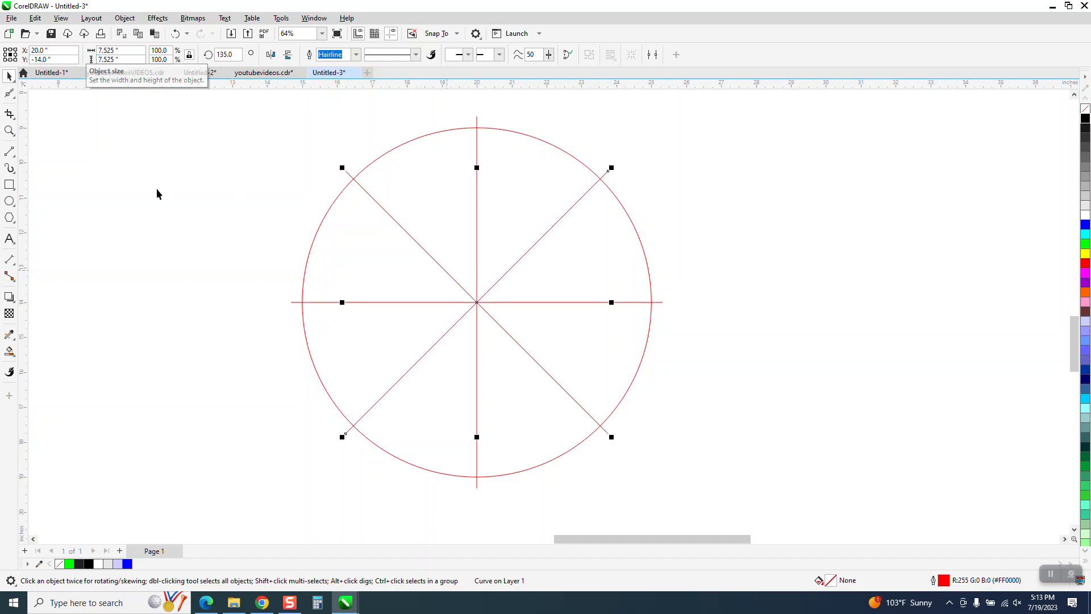
# Try to dimension the distance between the two points where the diagonals cross the circle's left side.
pyautogui.click(13, 264)
pyautogui.click(48, 263)
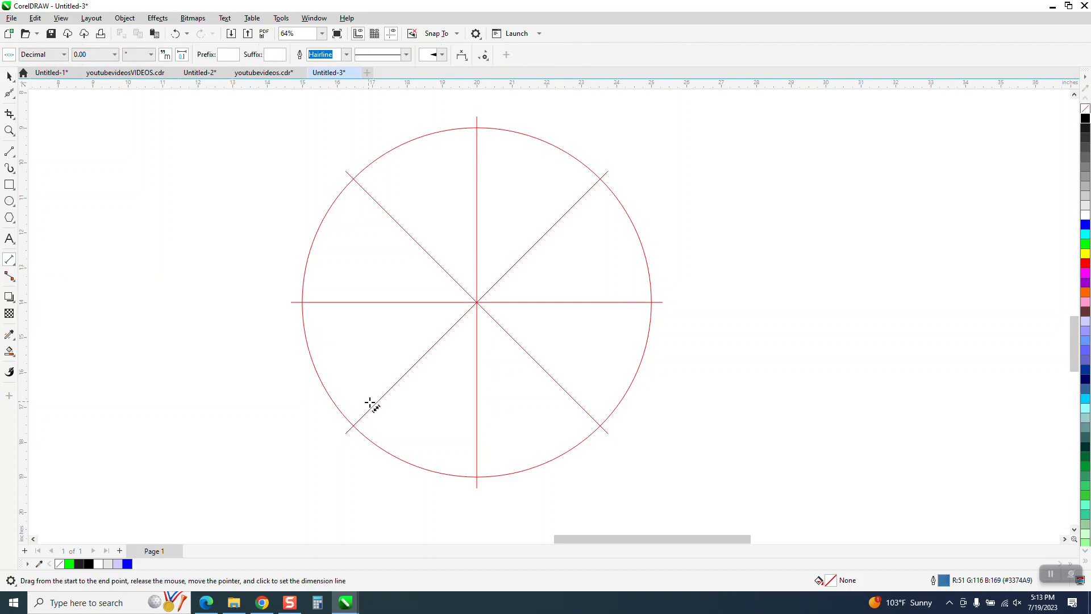
pyautogui.moveTo(352, 426); pyautogui.dragTo(353, 180)
pyautogui.click(352, 180)
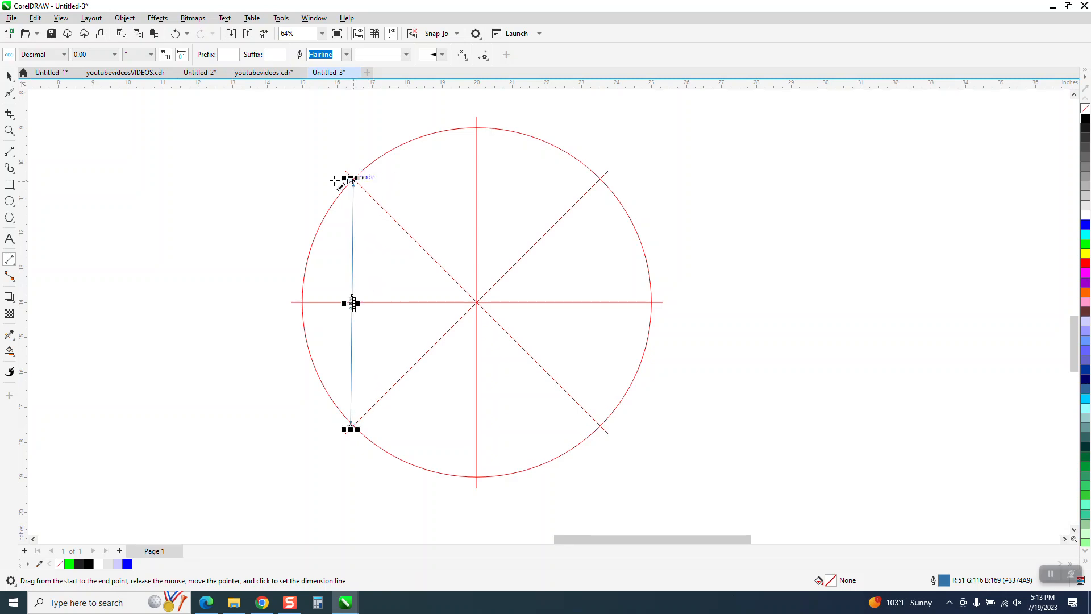
# Undo the accidental circle deletion and the misplaced dimension.
pyautogui.click(9, 76)
pyautogui.click(417, 146)
pyautogui.click(417, 138)
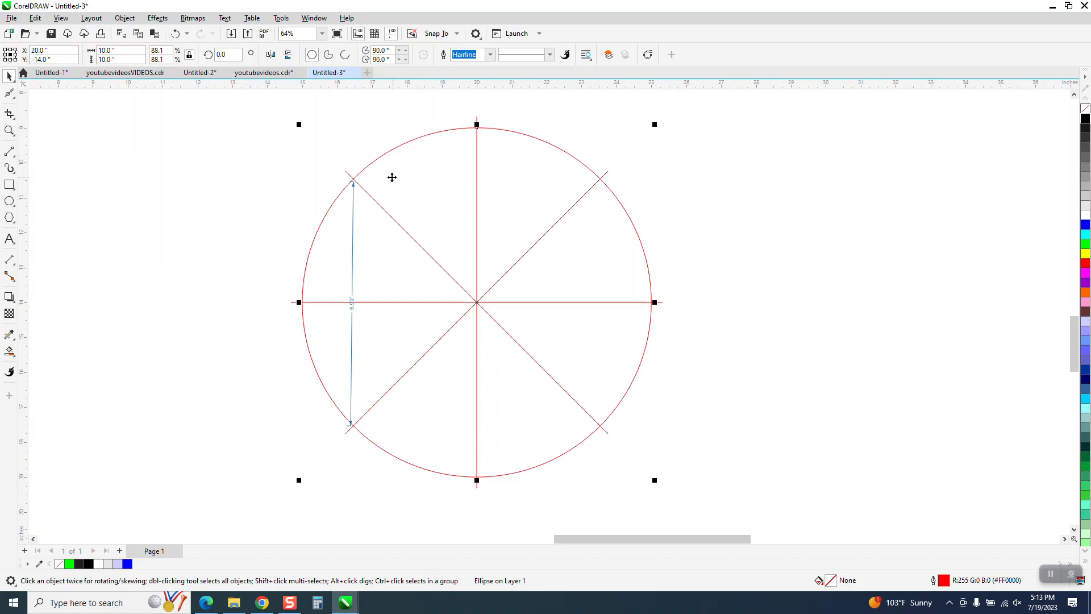
pyautogui.press('Delete')
pyautogui.click(176, 34)
pyautogui.click(176, 34)
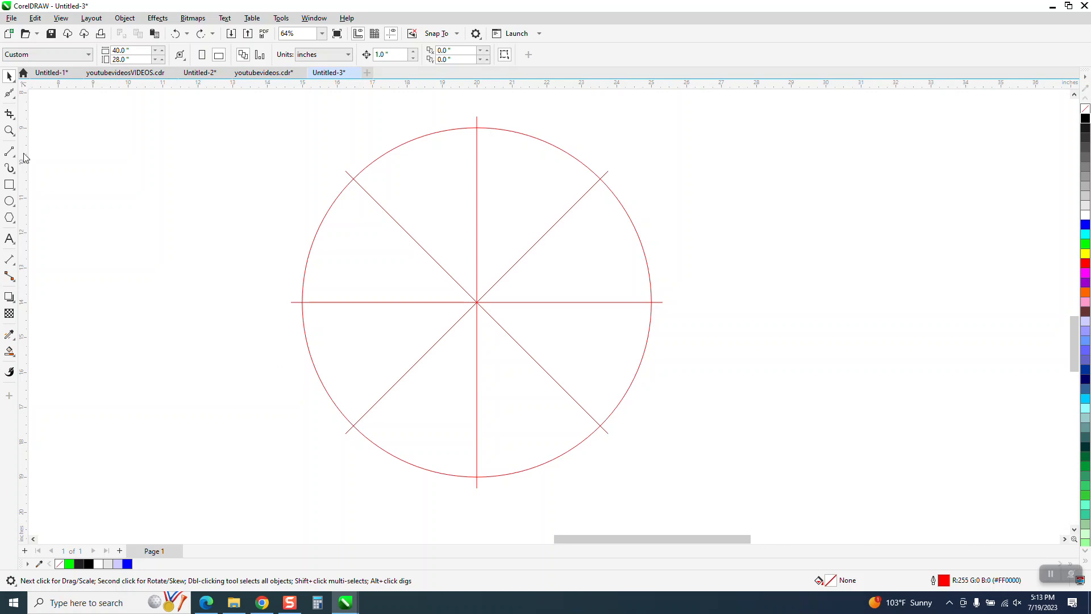
# Dimension the vertical distance between the two intersections of the diagonals with the circle's left side.
pyautogui.click(10, 131)
pyautogui.moveTo(235, 151); pyautogui.dragTo(570, 453)
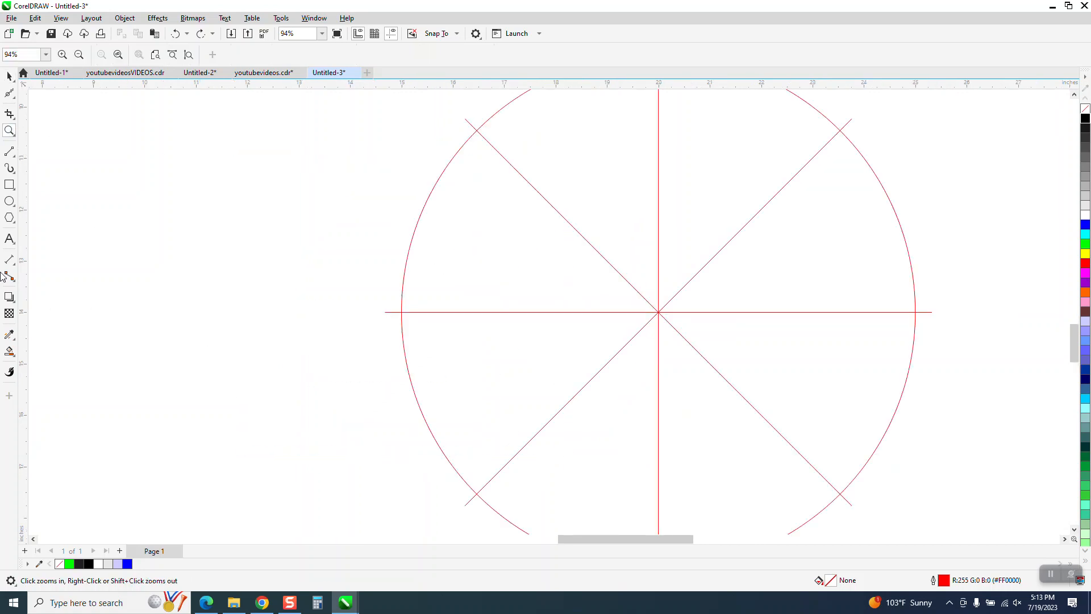
pyautogui.click(12, 262)
pyautogui.click(57, 257)
pyautogui.moveTo(478, 493); pyautogui.dragTo(477, 133)
pyautogui.click(478, 132)
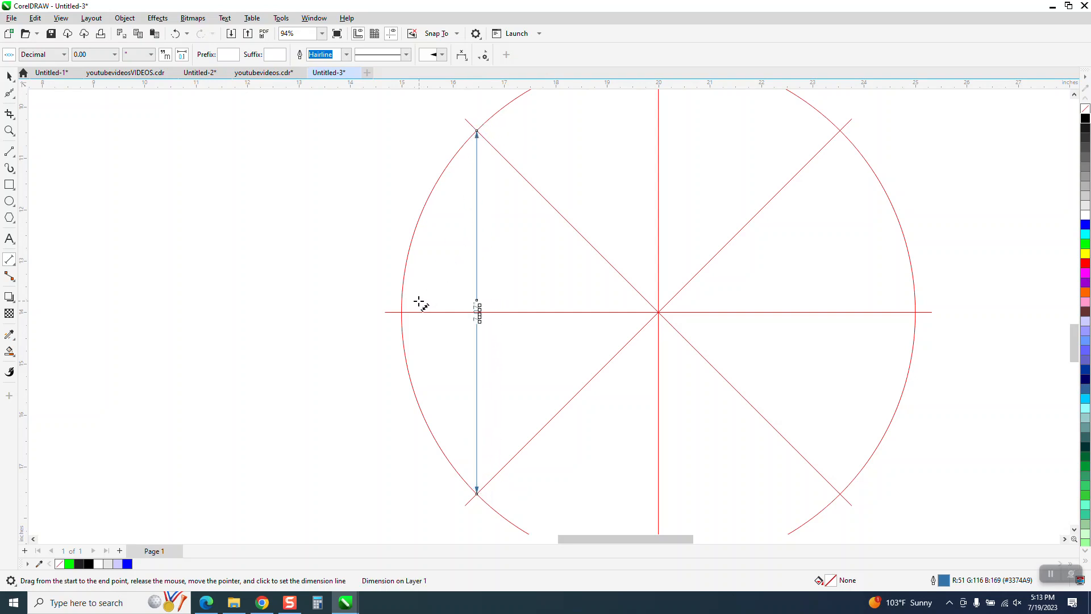
# Dimension the horizontal distance between the two intersections of the diagonals with the circle's upper half and inspect its label.
pyautogui.scroll(-2, 515, 279)
pyautogui.moveTo(486, 187); pyautogui.dragTo(725, 187)
pyautogui.click(725, 187)
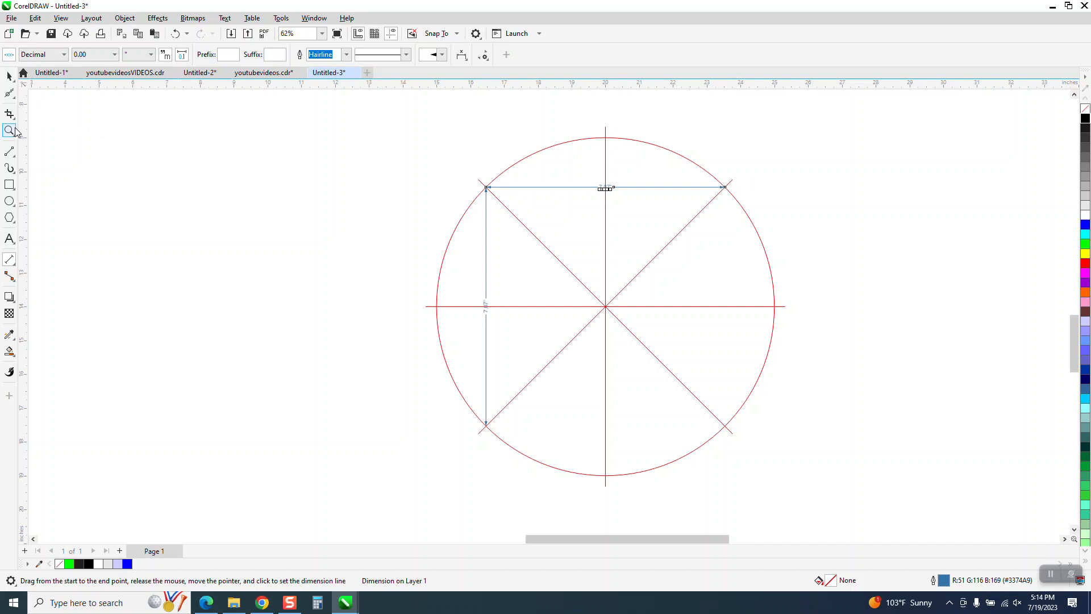
pyautogui.moveTo(486, 178); pyautogui.dragTo(714, 247)
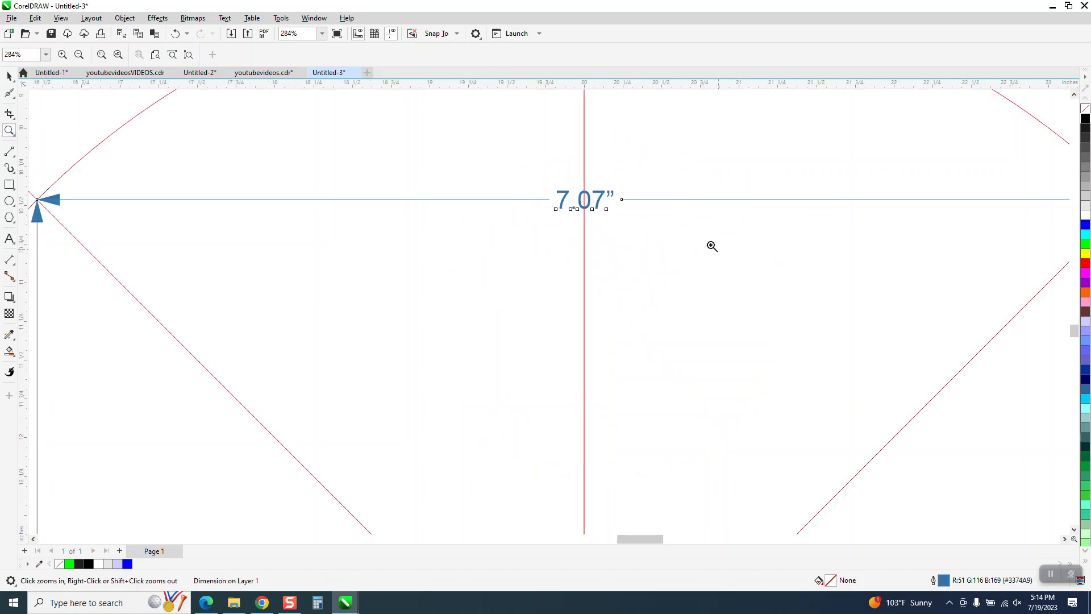
pyautogui.scroll(-4, 177, 238)
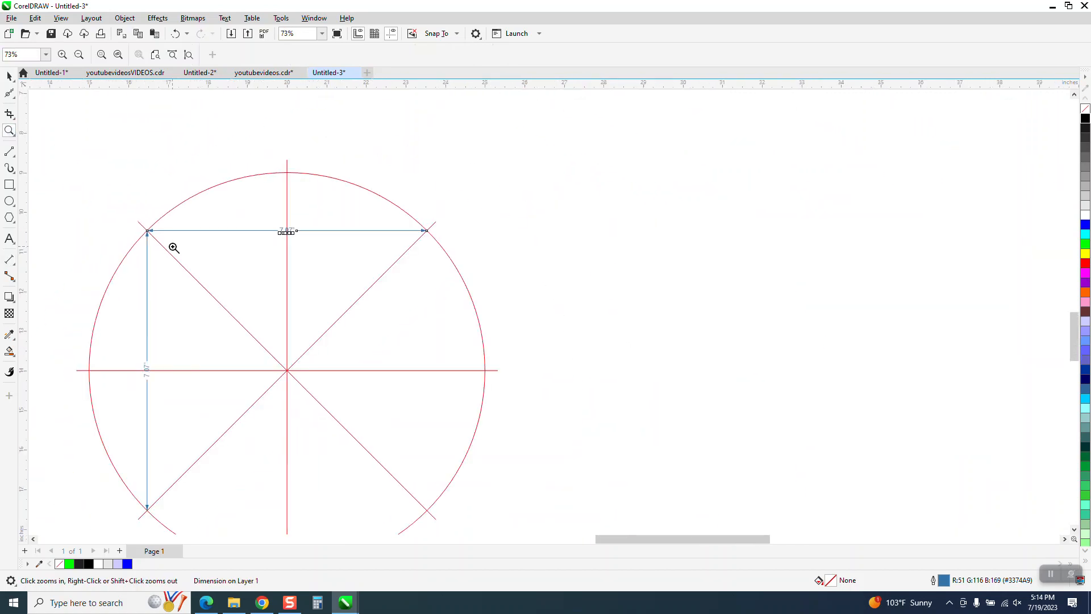
# Delete the horizontal and vertical dimensions from the circle.
pyautogui.click(9, 76)
pyautogui.click(255, 159)
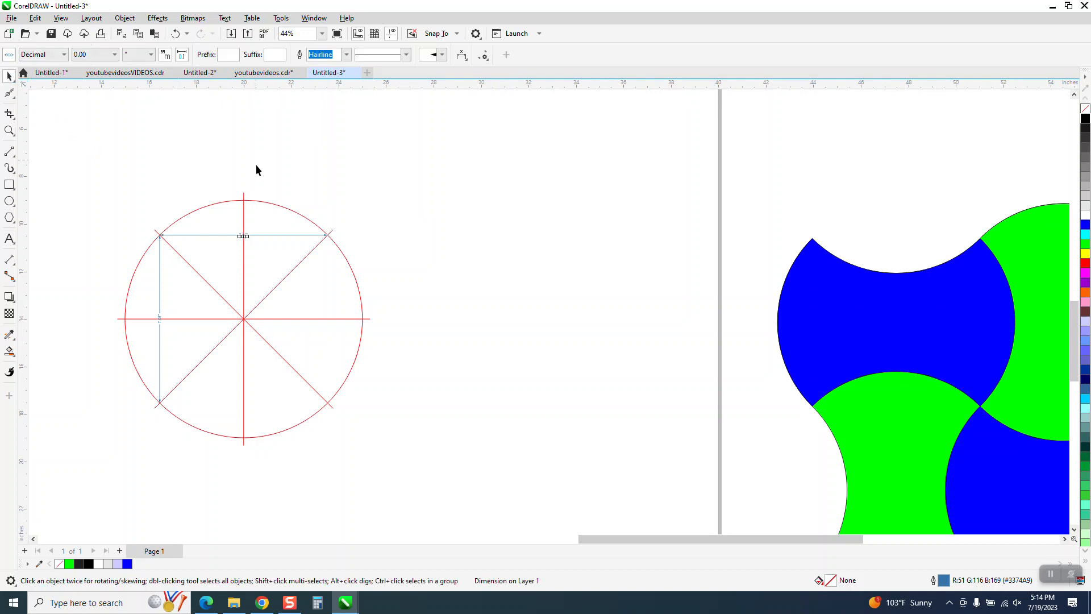
pyautogui.click(244, 199)
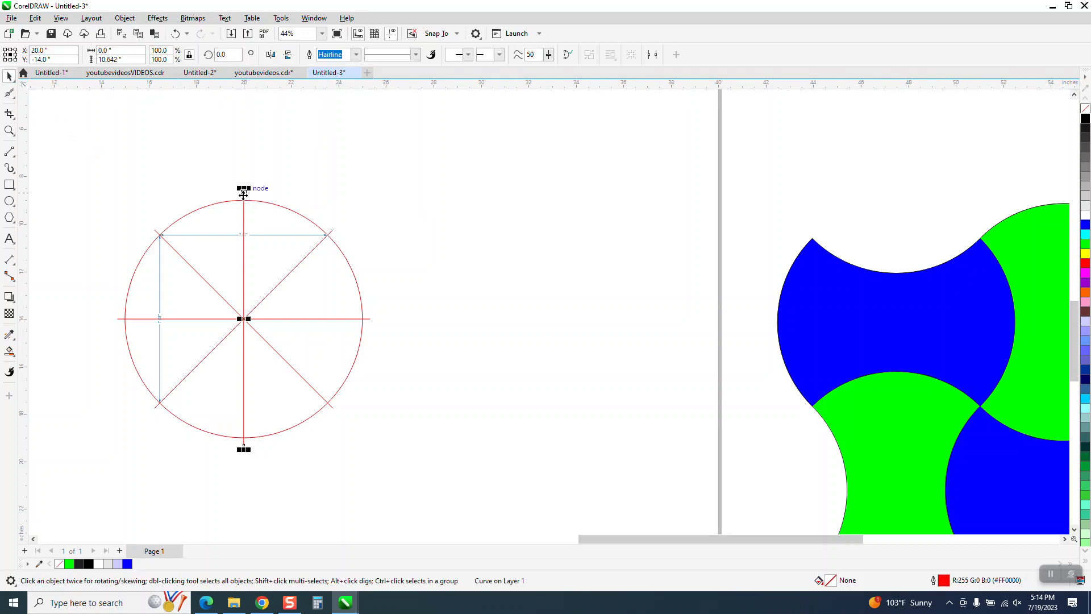
pyautogui.click(231, 234)
pyautogui.press('Delete')
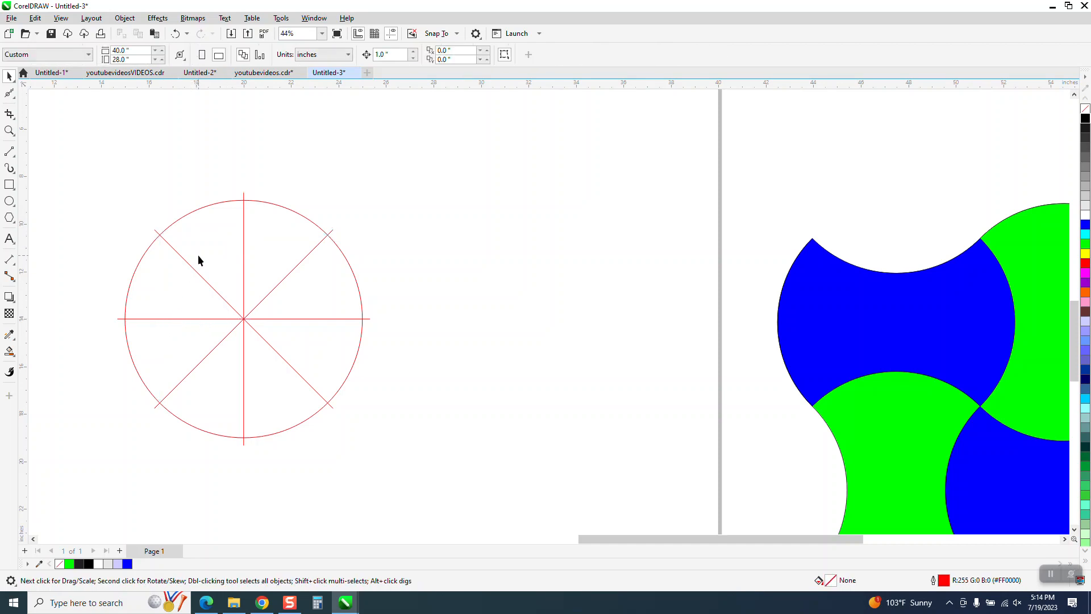
pyautogui.moveTo(284, 367); pyautogui.dragTo(291, 379)
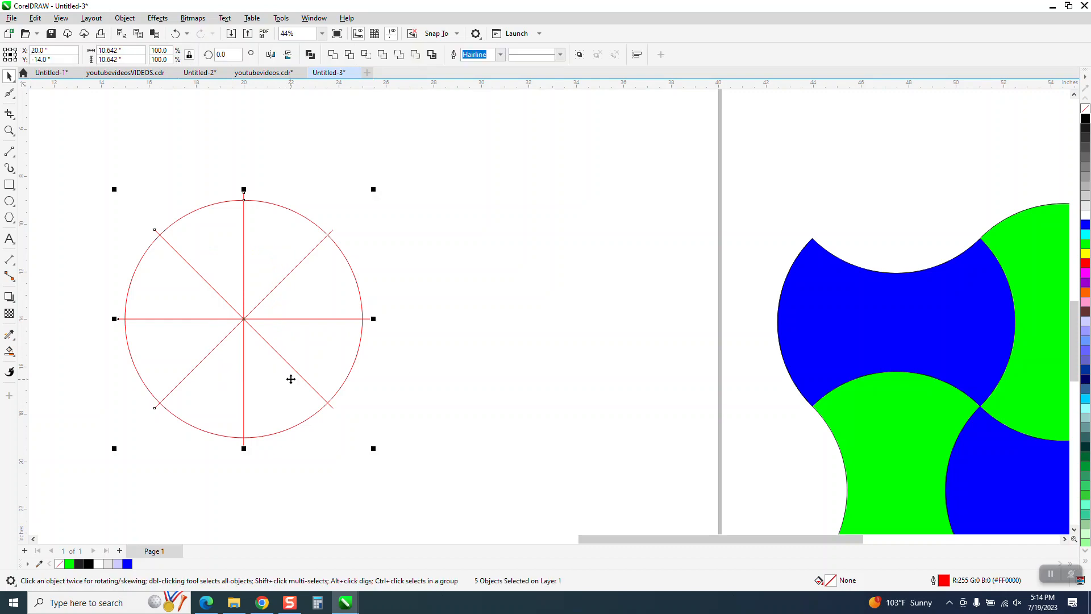
pyautogui.press('Delete')
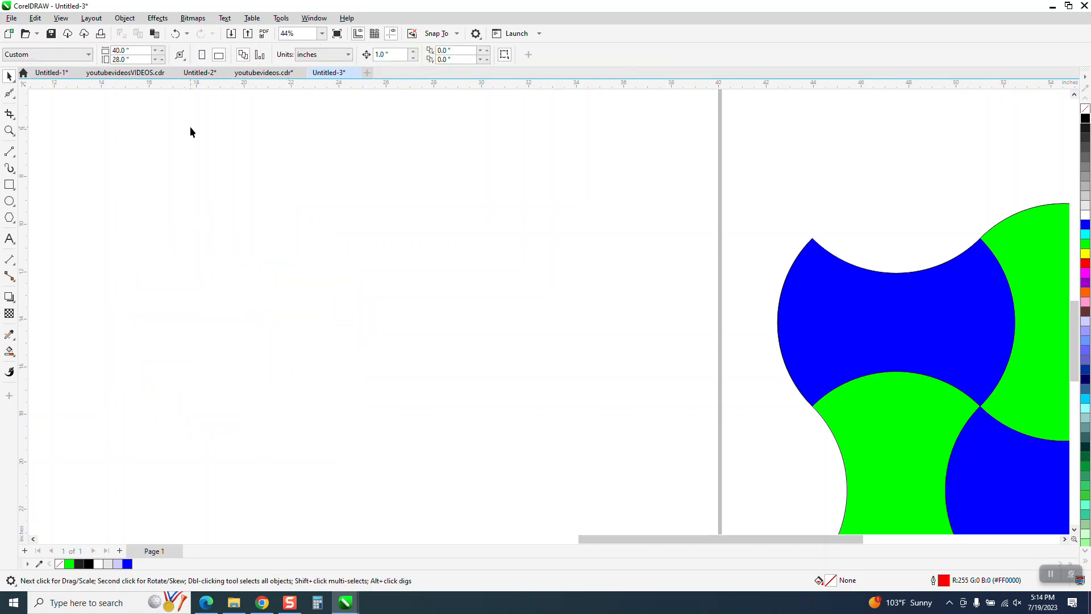
pyautogui.click(175, 34)
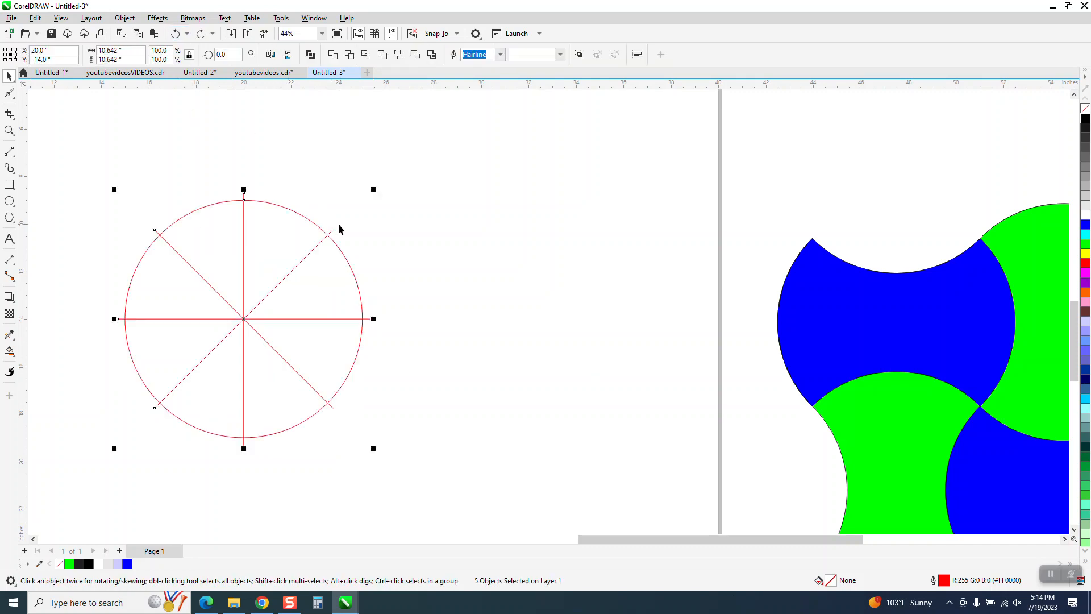
# Delete the two diagonal, the vertical and the horizontal construction lines, keeping only the circle.
pyautogui.click(338, 229)
pyautogui.click(312, 248)
pyautogui.press('Delete')
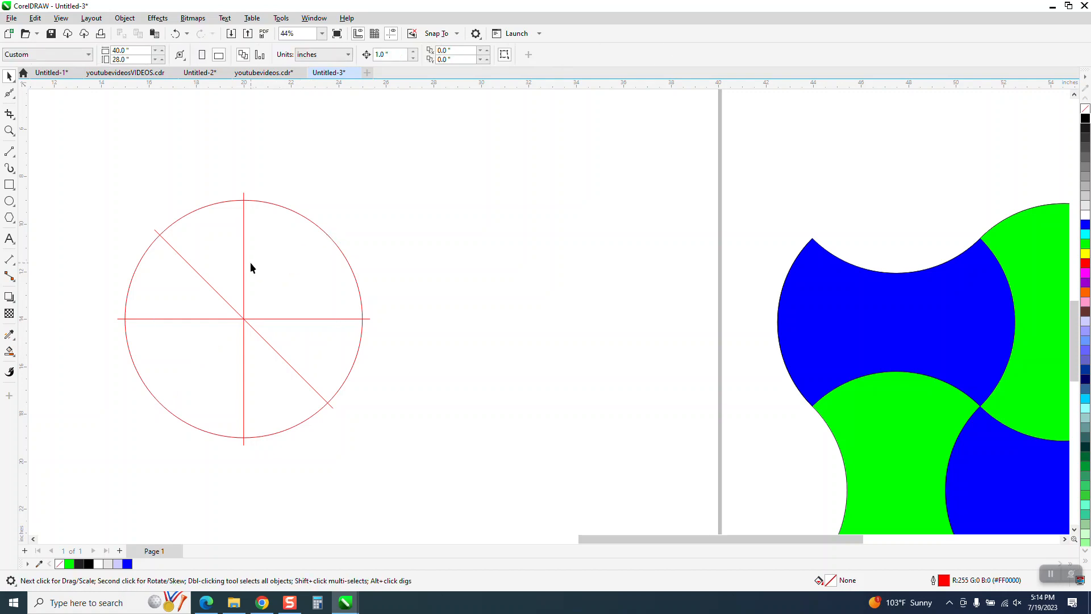
pyautogui.click(243, 262)
pyautogui.press('Delete')
pyautogui.click(203, 282)
pyautogui.press('Delete')
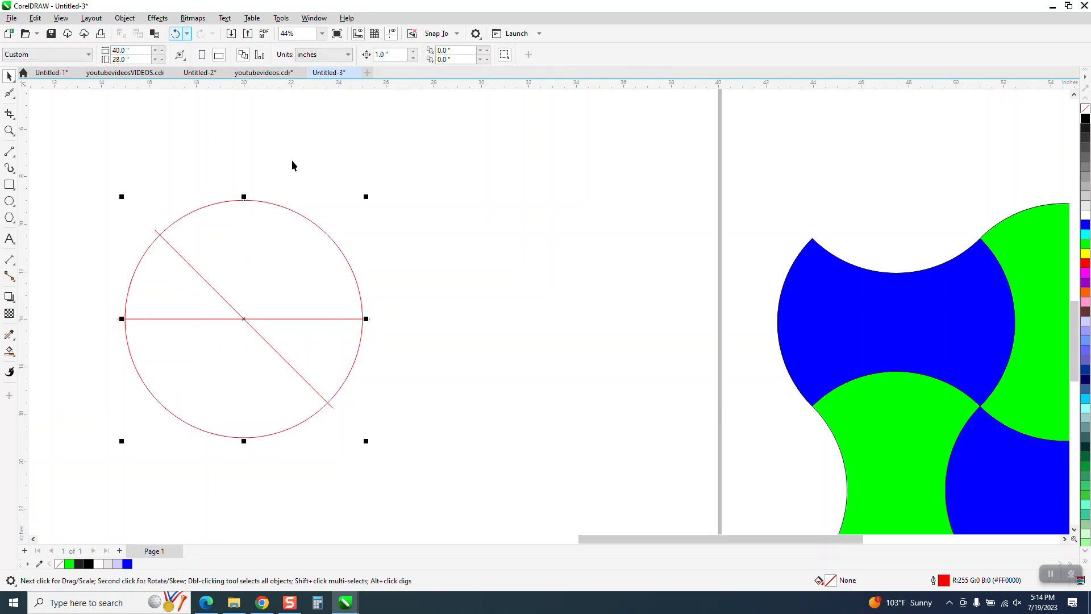
pyautogui.click(334, 407)
pyautogui.press('Delete')
pyautogui.click(311, 318)
pyautogui.press('Delete')
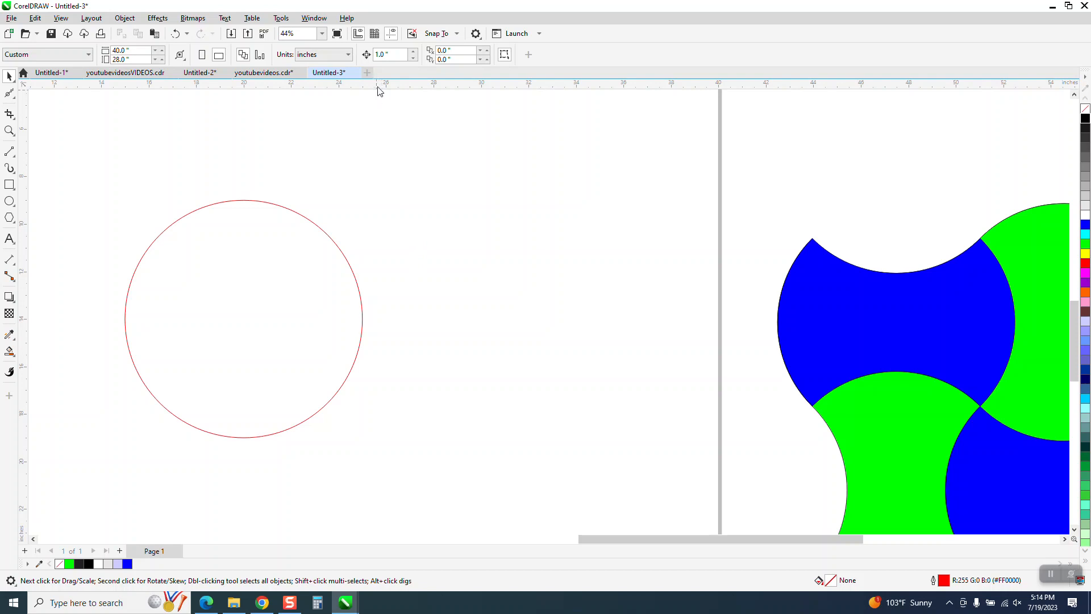
# Set the nudge distance to 7.07 inches and place a copy of the circle 7.07 inches to each side of the original.
pyautogui.write('7')
pyautogui.click(362, 315)
pyautogui.hotkey('ctrl', 'v')
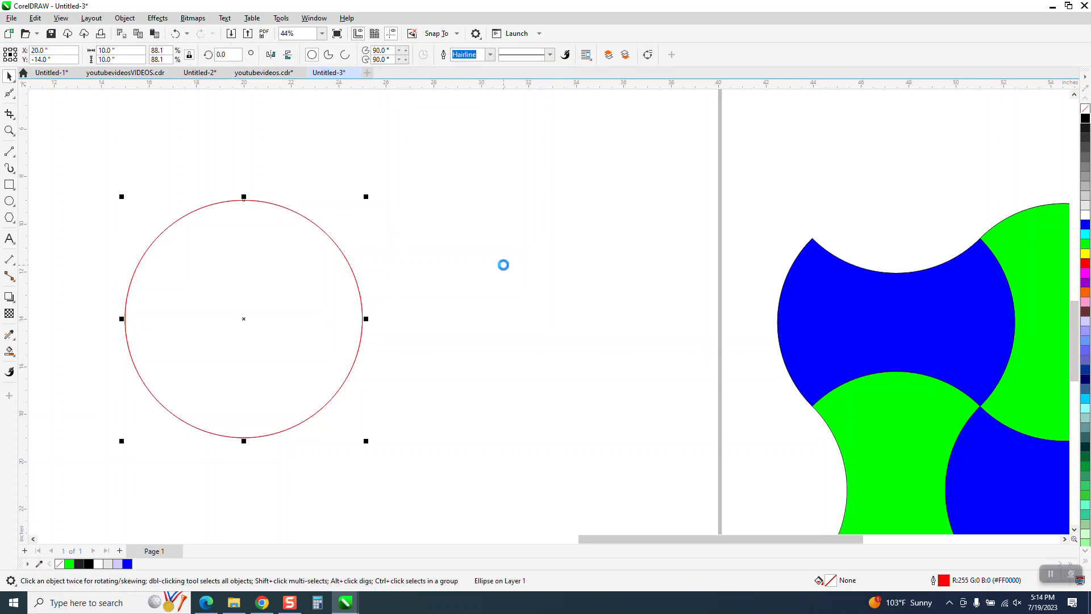
pyautogui.press('Right')
pyautogui.click(256, 345)
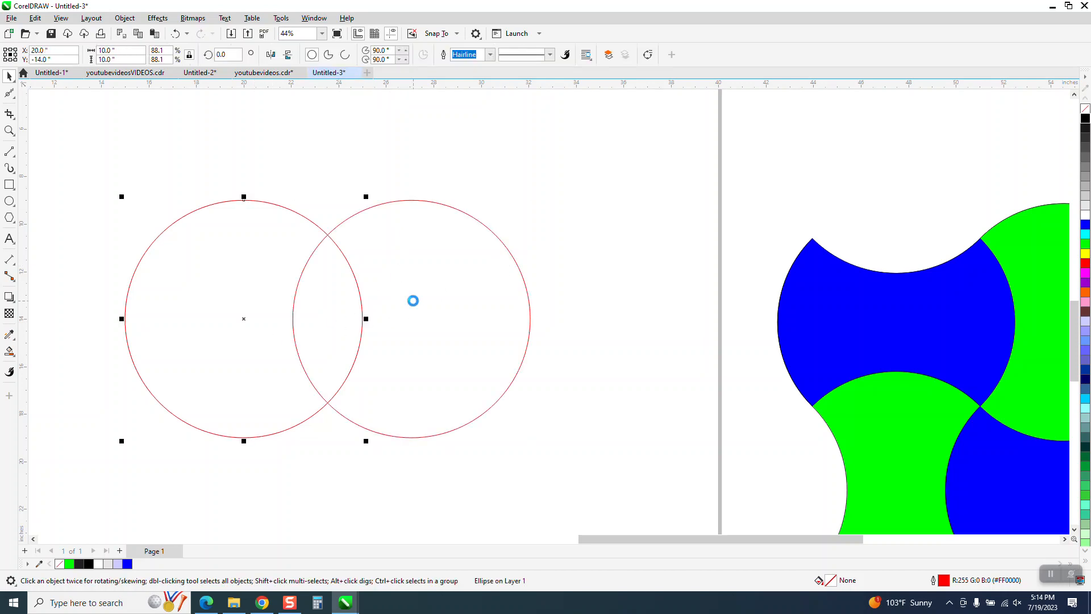
pyautogui.hotkey('ctrl', 'v')
pyautogui.press('Left')
pyautogui.scroll(-1, 362, 407)
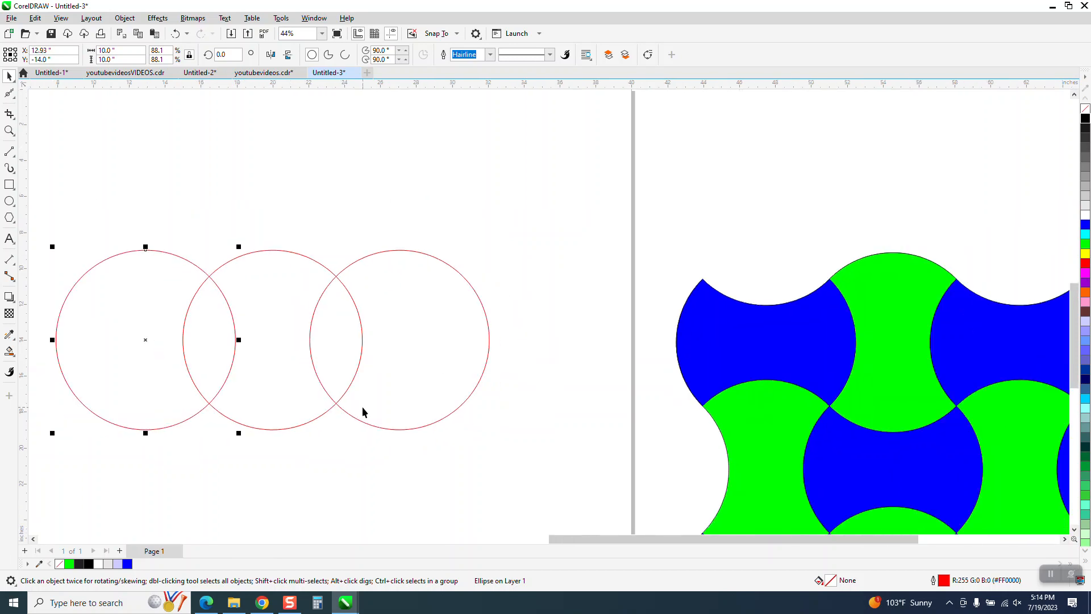
# Smart-fill the middle circle's region outside both overlaps, move the new shape clear above the circles, and remove its fill.
pyautogui.click(10, 351)
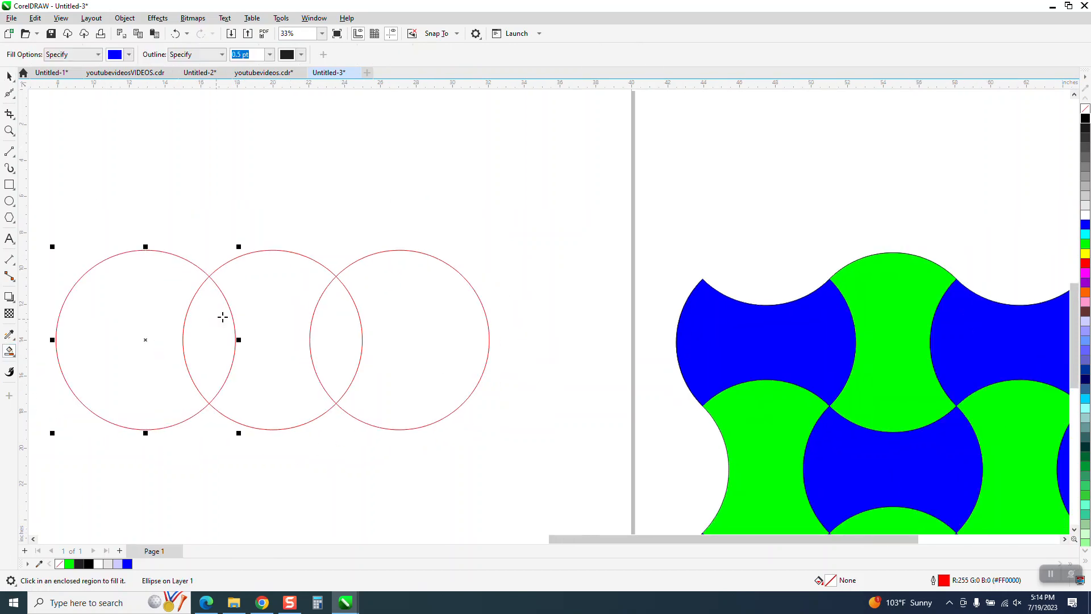
pyautogui.click(265, 300)
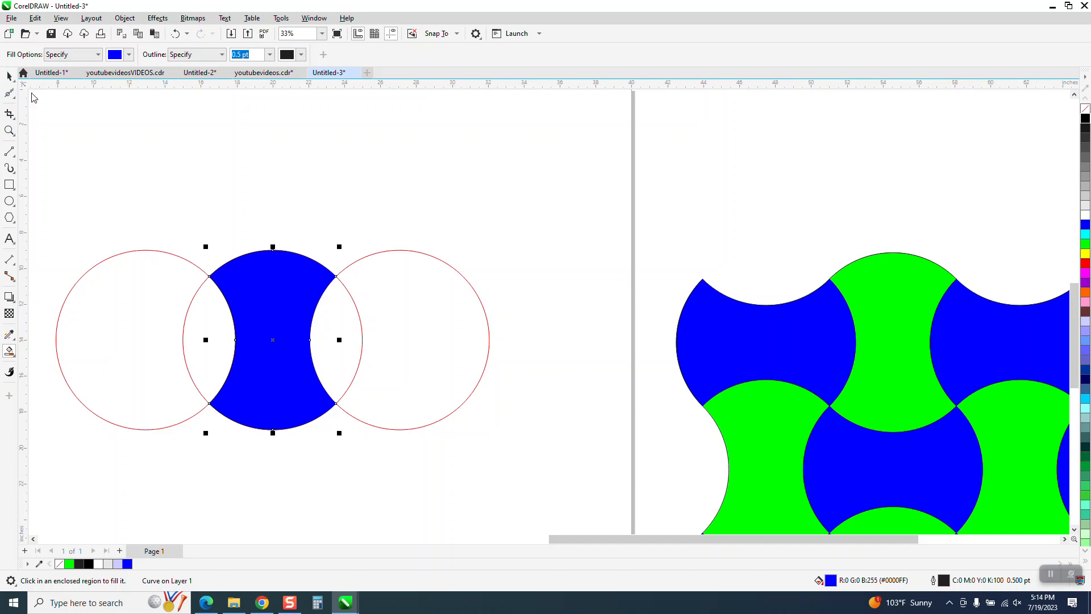
pyautogui.click(9, 76)
pyautogui.moveTo(260, 310); pyautogui.dragTo(541, 162)
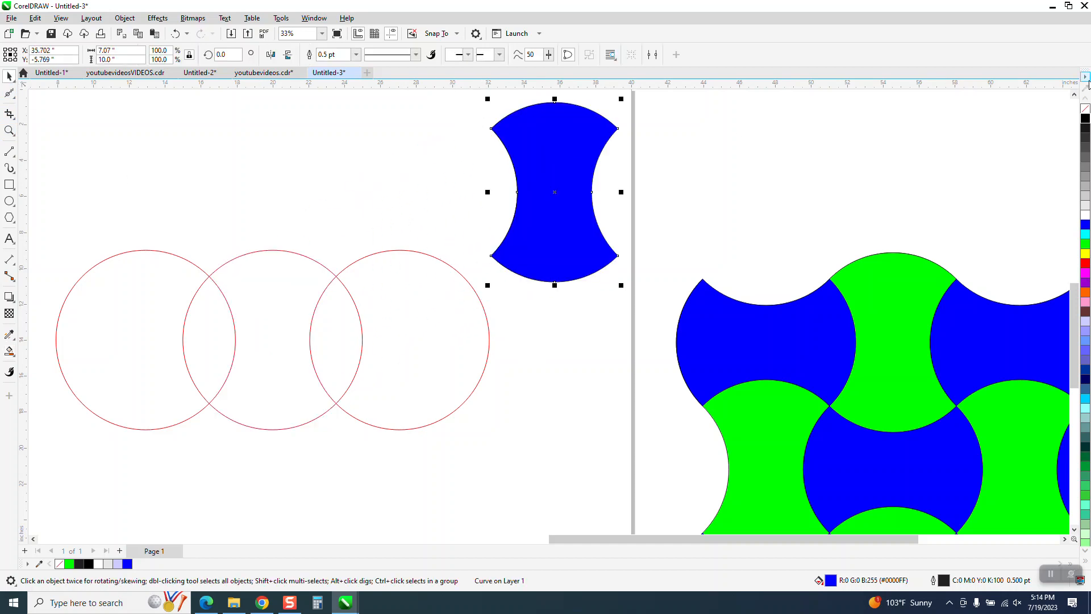
pyautogui.click(1084, 109)
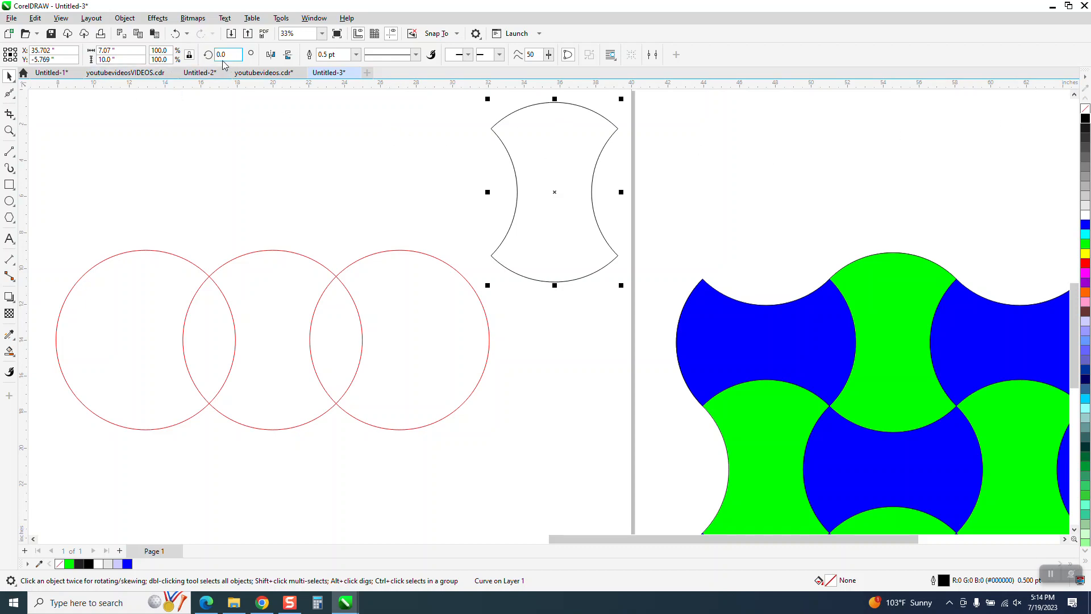
# Make an upright (0°) and a 90° rotated version of the cut-out shape, and move the rotated one to the right.
pyautogui.write('90')
pyautogui.press('Return')
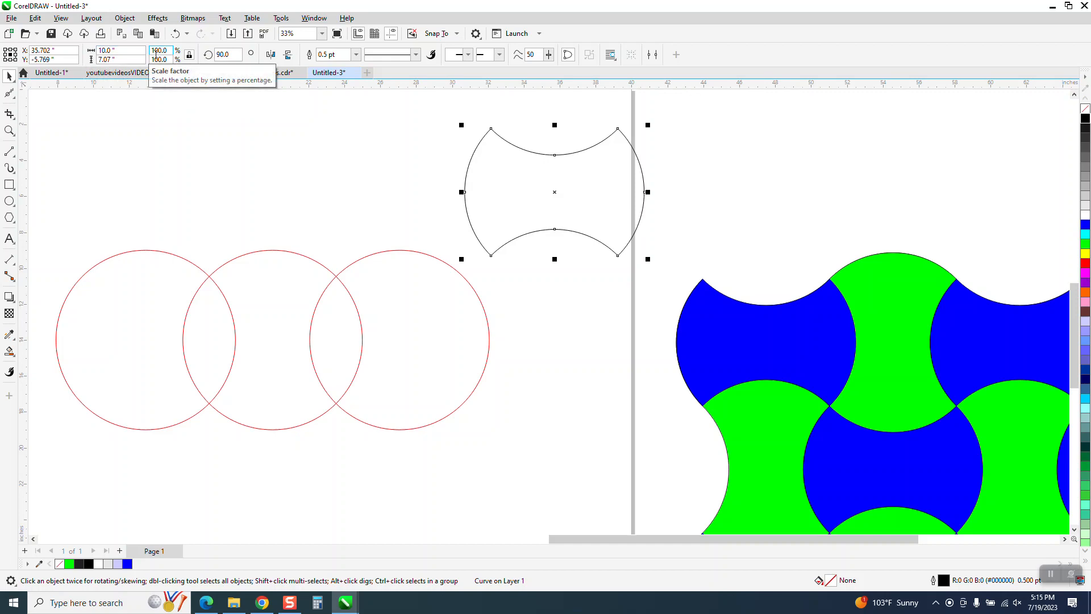
pyautogui.click(219, 55)
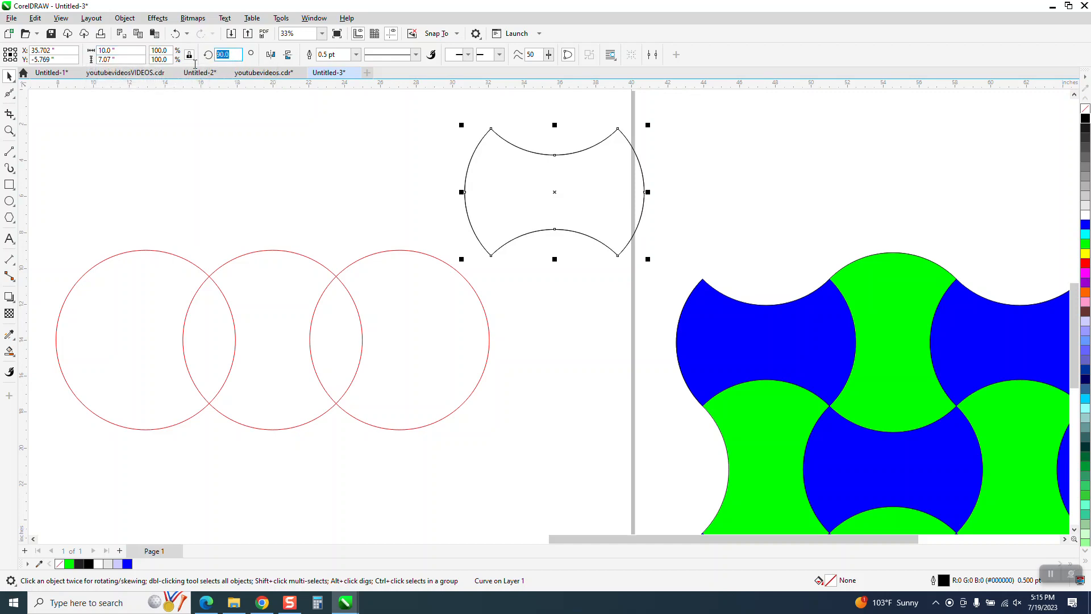
pyautogui.write('0')
pyautogui.press('KP_Add')
pyautogui.moveTo(615, 169); pyautogui.dragTo(763, 166)
# Snap the rotated shape's lower-left corner onto the upright shape's lower-right corner so the two shapes interlock.
pyautogui.click(16, 134)
pyautogui.moveTo(565, 117); pyautogui.dragTo(788, 343)
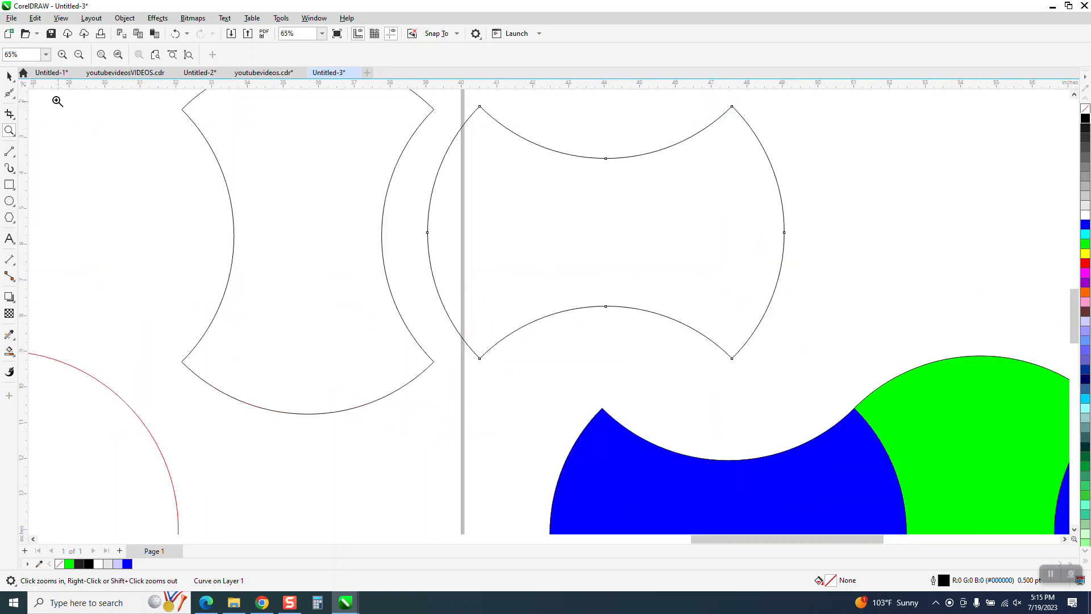
pyautogui.click(8, 76)
pyautogui.moveTo(479, 359); pyautogui.dragTo(416, 351)
pyautogui.moveTo(492, 272); pyautogui.dragTo(431, 360)
pyautogui.moveTo(465, 318); pyautogui.dragTo(508, 321)
pyautogui.moveTo(472, 360); pyautogui.dragTo(436, 363)
pyautogui.scroll(-2, 421, 295)
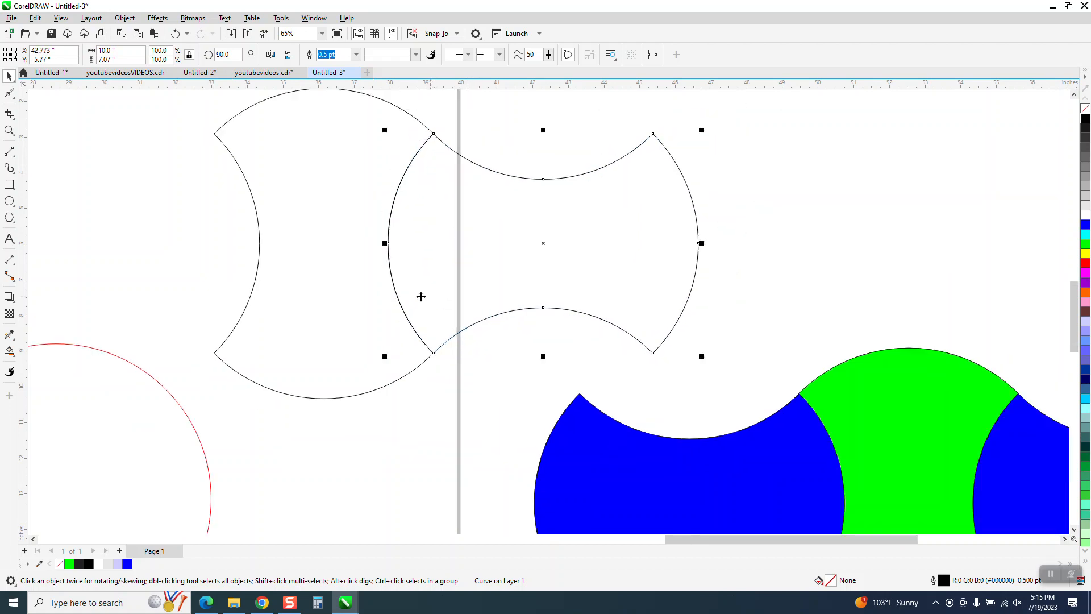
# Move the interlocked pair of shapes together to the empty area above the coloured pattern.
pyautogui.moveTo(299, 161); pyautogui.dragTo(684, 390)
pyautogui.moveTo(443, 269); pyautogui.dragTo(605, 219)
pyautogui.click(631, 107)
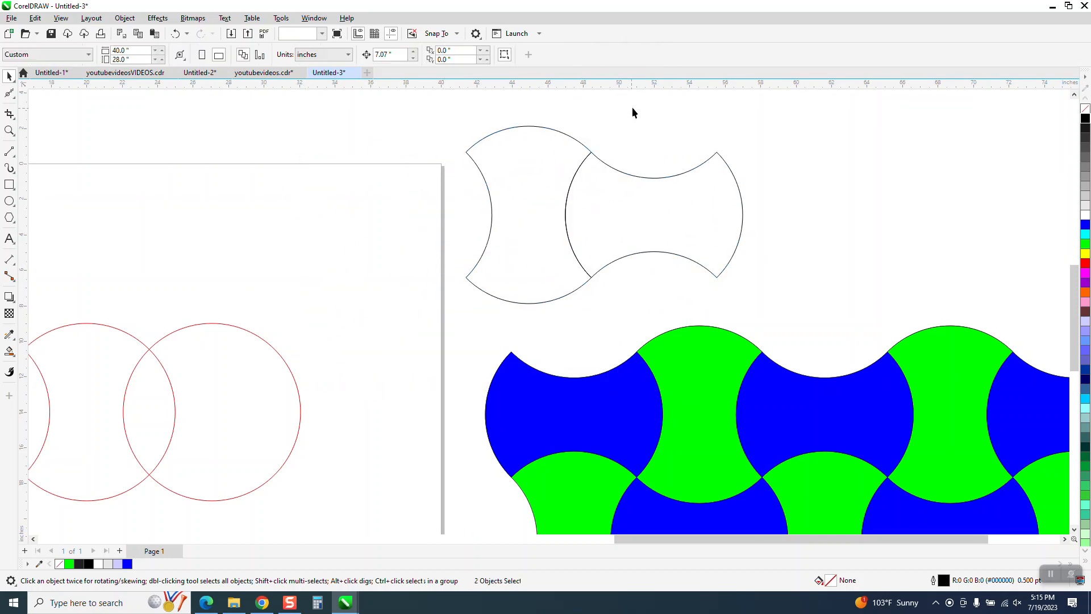
# Extend the interlocked pair into a row of six shapes with two copies, each shifted right by two 7.07-inch nudges.
pyautogui.moveTo(715, 297); pyautogui.dragTo(813, 309)
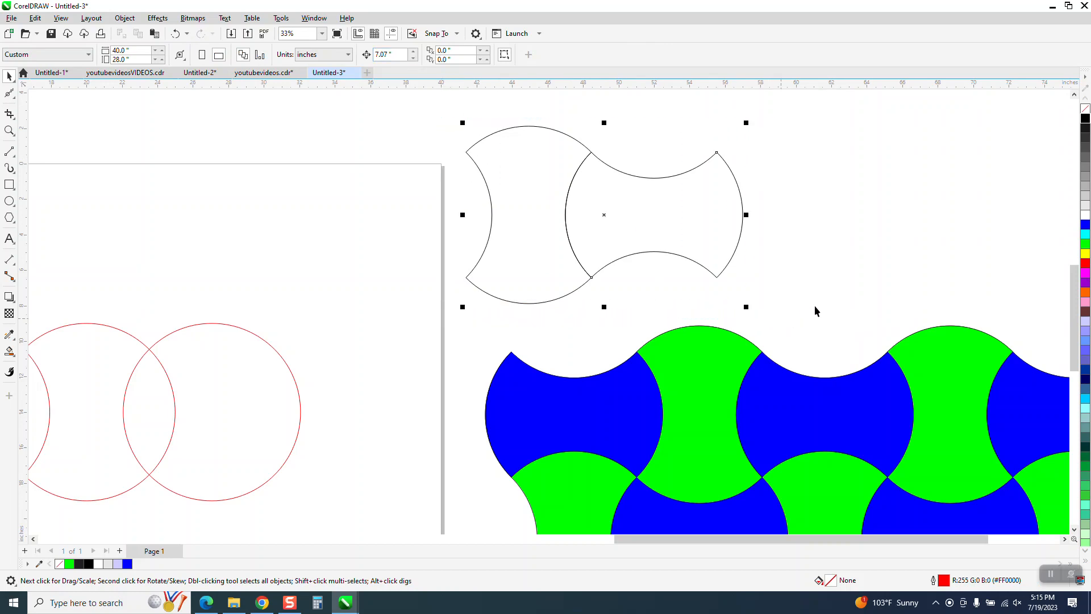
pyautogui.hotkey('ctrl', 'c')
pyautogui.hotkey('ctrl', 'v')
pyautogui.press('Right')
pyautogui.press('Right')
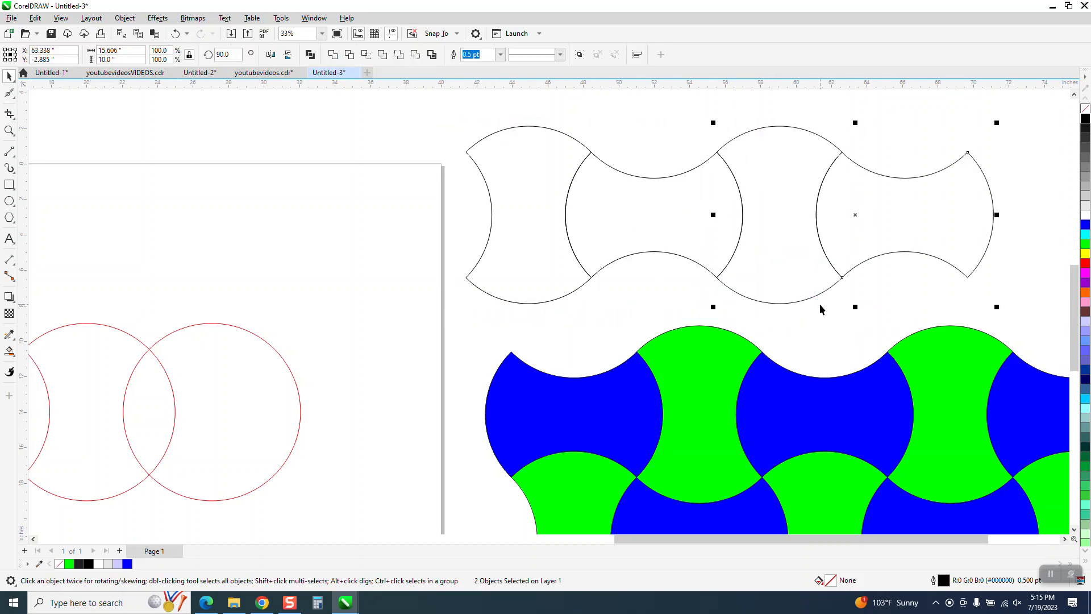
pyautogui.scroll(-2, 341, 273)
pyautogui.press('Right')
pyautogui.press('Right')
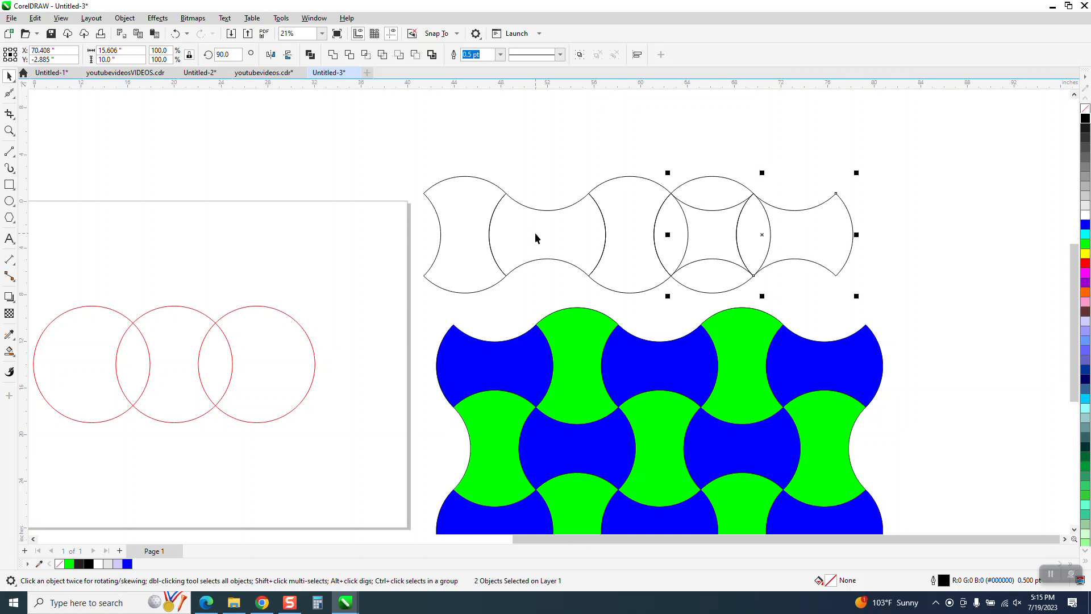
pyautogui.scroll(-2, 455, 209)
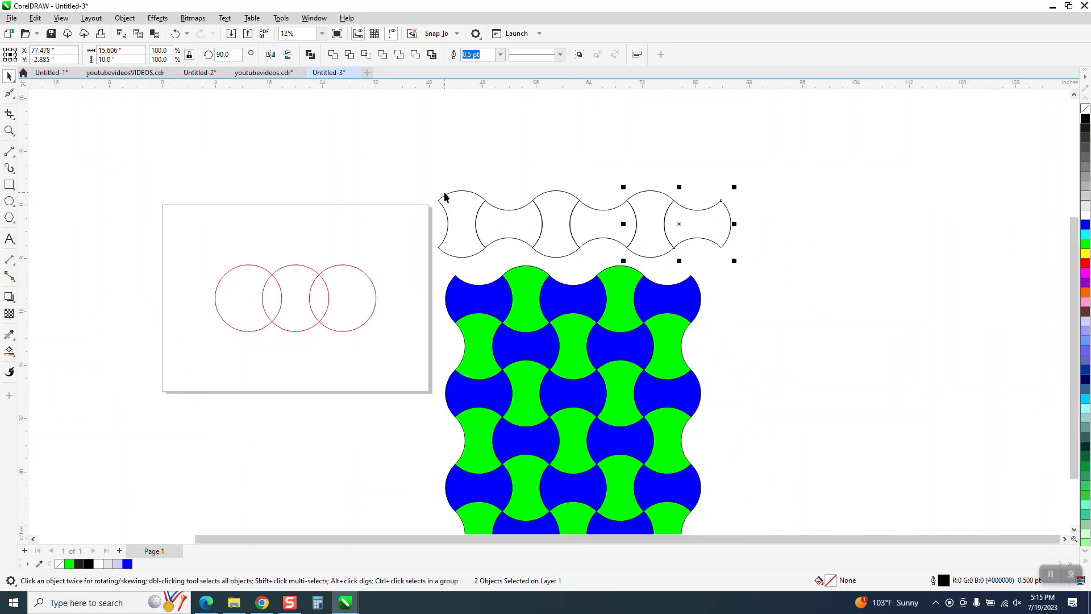
# Move the six-shape row to the right of the coloured pattern and add a copy offset 7.07 inches down and 7.07 inches left.
pyautogui.moveTo(665, 253); pyautogui.dragTo(663, 253)
pyautogui.moveTo(587, 234); pyautogui.dragTo(877, 204)
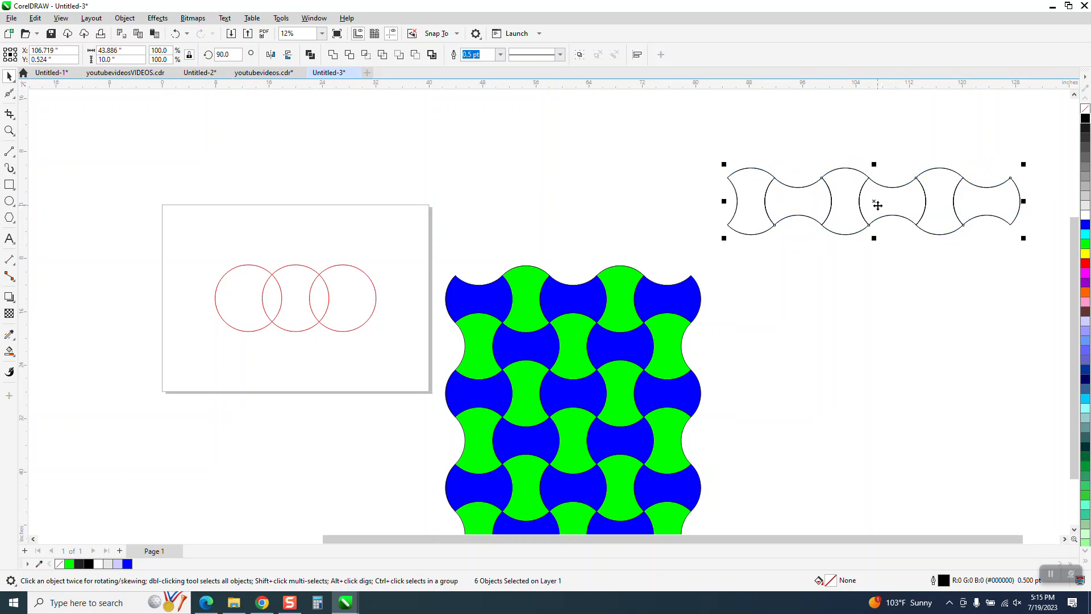
pyautogui.hotkey('ctrl', 'd')
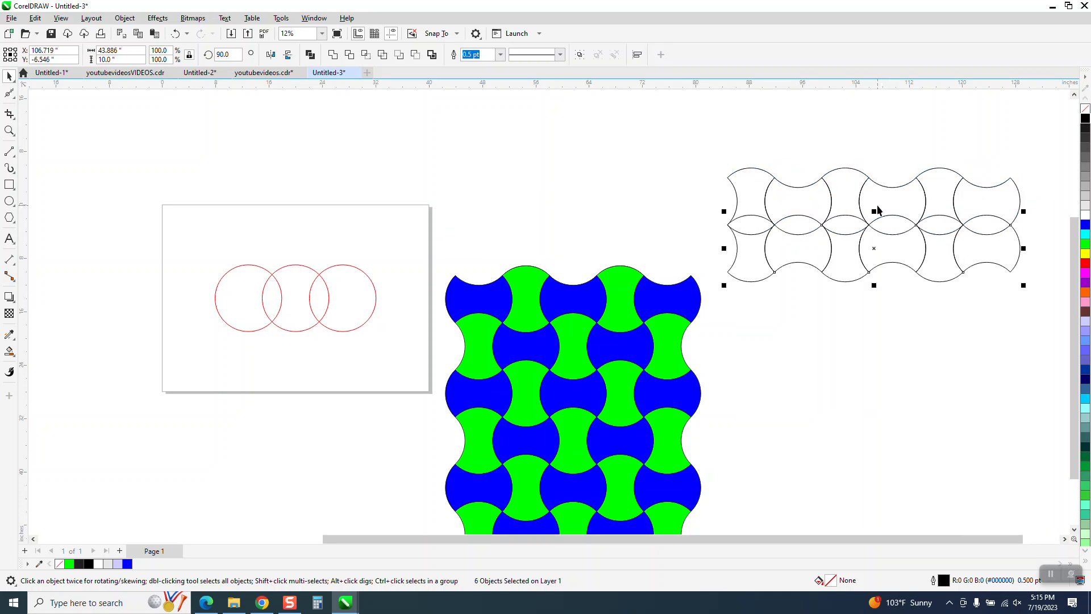
pyautogui.press('Left')
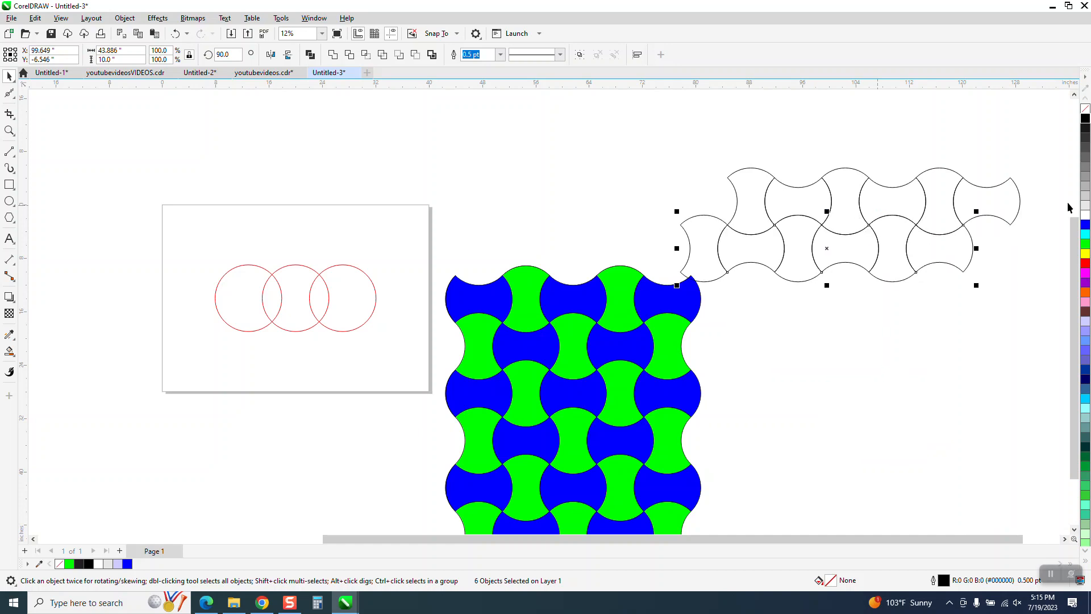
pyautogui.moveTo(562, 147); pyautogui.dragTo(1049, 318)
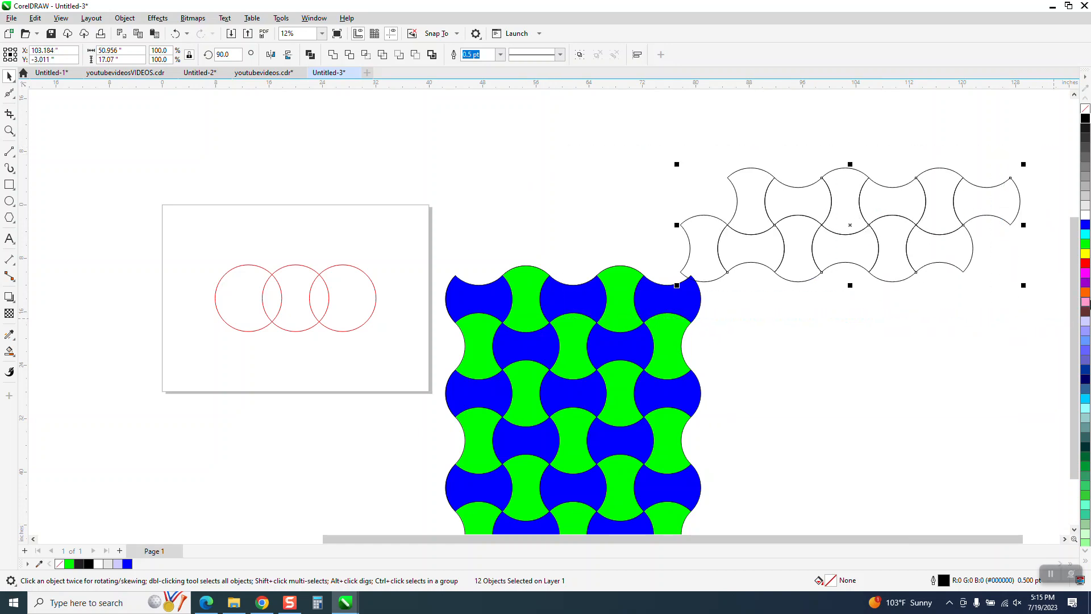
pyautogui.press('Down')
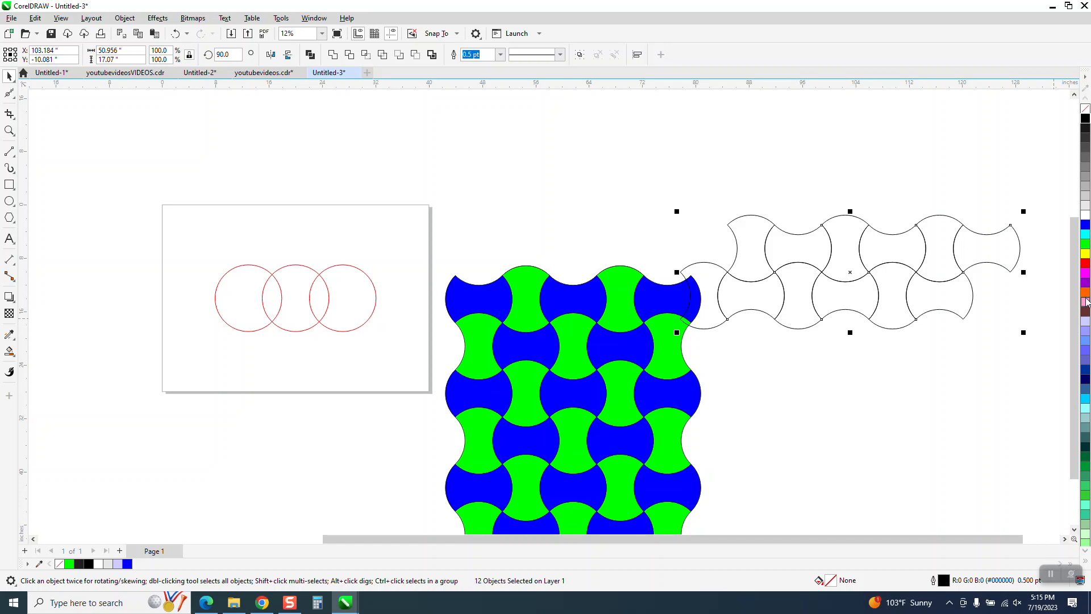
pyautogui.click(175, 33)
# Move both interlocking rows farther right, clear of the coloured pattern.
pyautogui.moveTo(655, 140); pyautogui.dragTo(1064, 316)
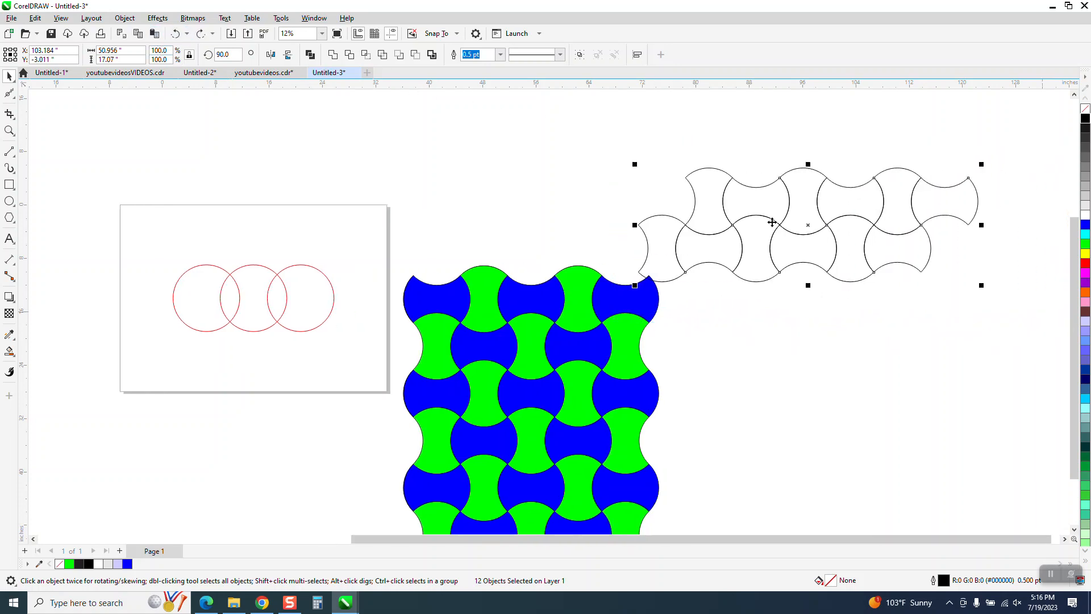
pyautogui.scroll(-1, 575, 278)
pyautogui.moveTo(771, 243); pyautogui.dragTo(866, 232)
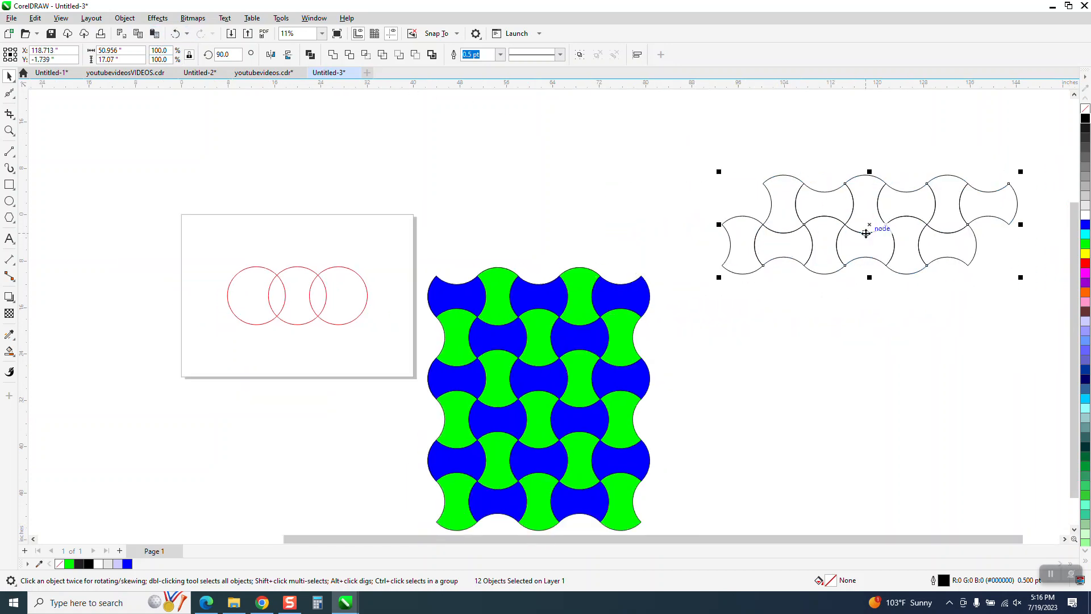
# Stack three more copies of the two interlocking rows directly below, each 14.14 inches lower, and select the whole outline pattern.
pyautogui.hotkey('ctrl', 'd')
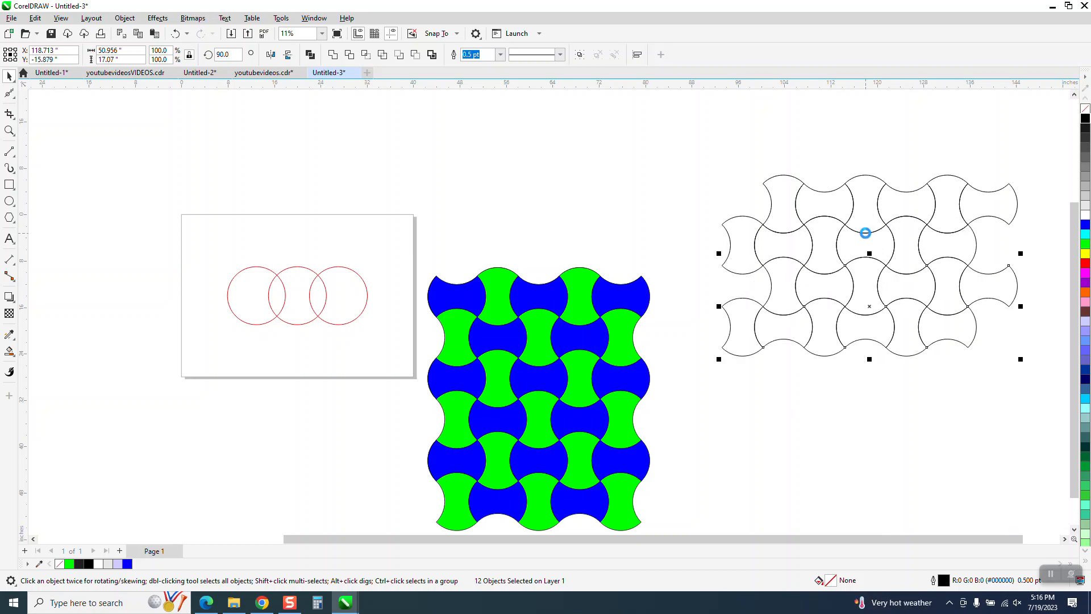
pyautogui.hotkey('ctrl', 'd')
pyautogui.hotkey('ctrl', 'd')
pyautogui.scroll(-2, 689, 206)
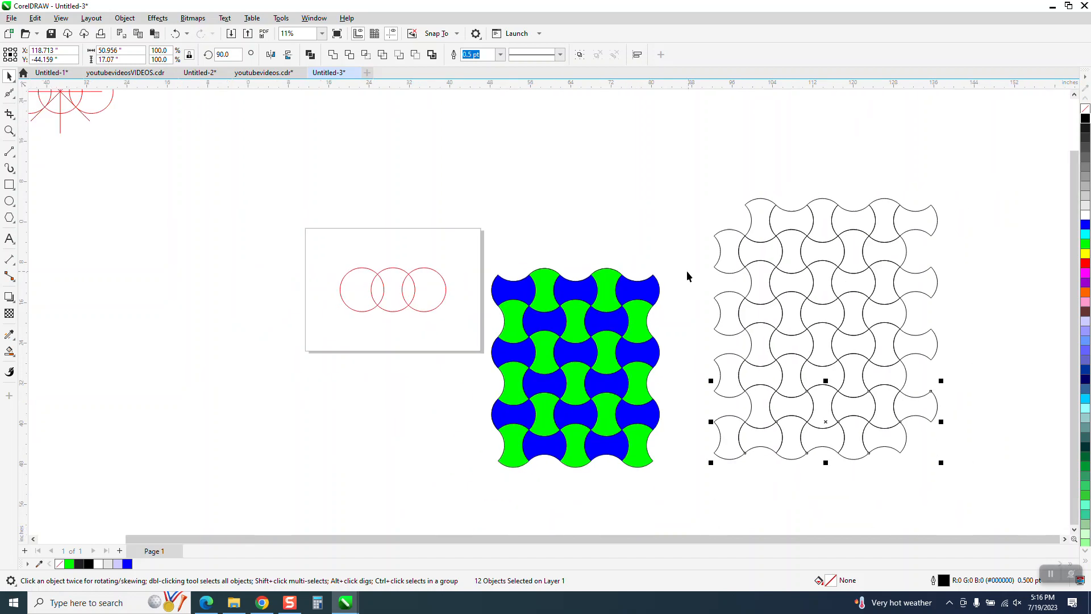
pyautogui.moveTo(691, 183); pyautogui.dragTo(1004, 503)
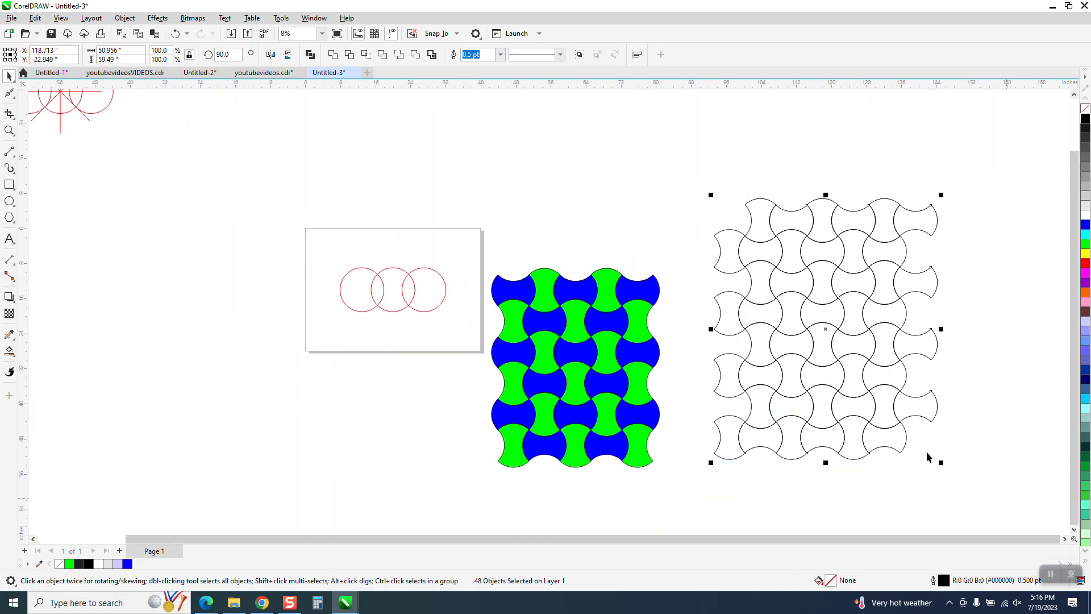
# Delete the four shapes that stick out along the left edge of the outline pattern.
pyautogui.click(9, 131)
pyautogui.moveTo(676, 194); pyautogui.dragTo(883, 286)
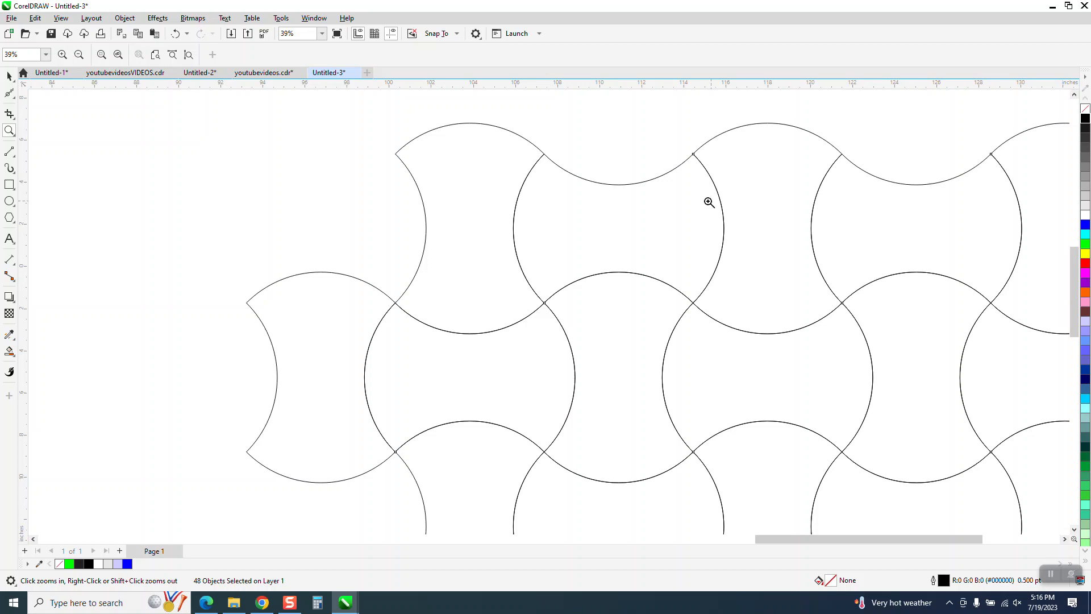
pyautogui.scroll(-3, 725, 203)
pyautogui.moveTo(322, 259); pyautogui.dragTo(523, 488)
pyautogui.scroll(-2, 286, 176)
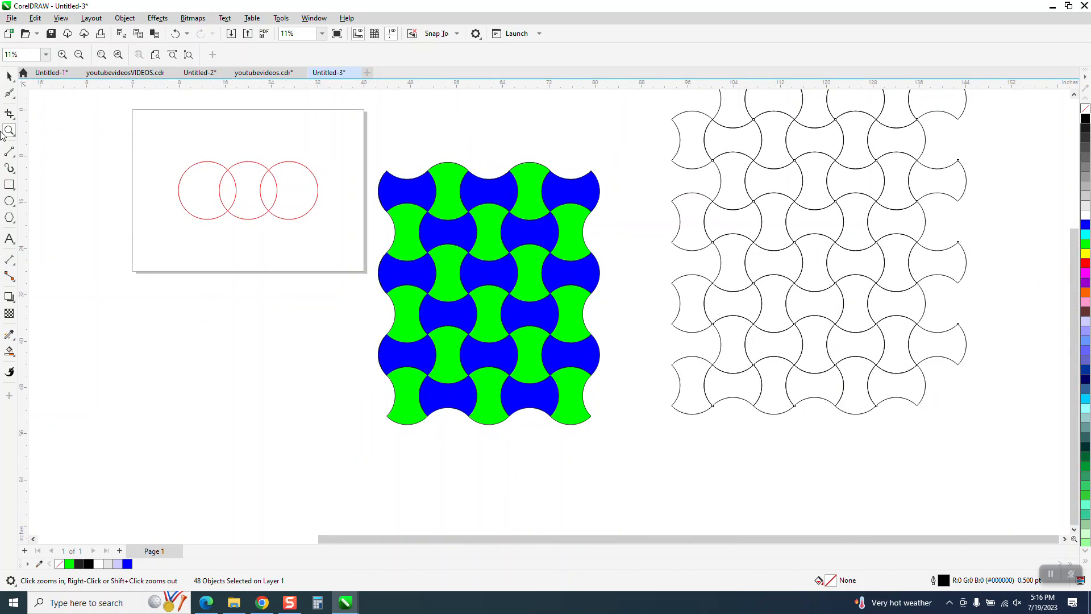
pyautogui.click(8, 77)
pyautogui.click(674, 182)
pyautogui.click(685, 162)
pyautogui.moveTo(686, 162); pyautogui.dragTo(705, 385)
pyautogui.press('Delete')
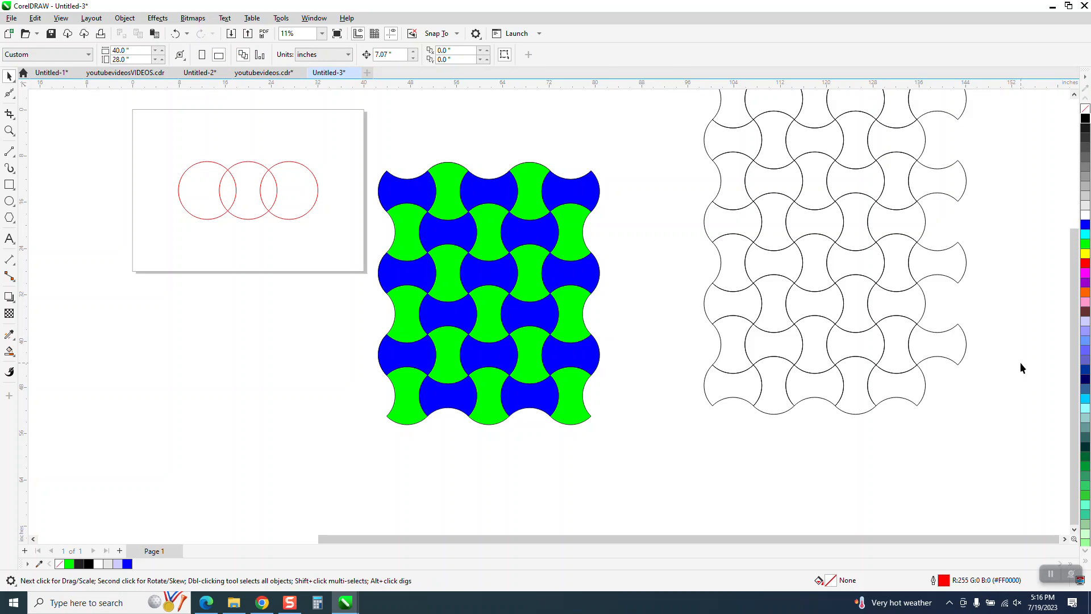
# Delete the four shapes that stick out along the right edge of the outline pattern.
pyautogui.click(956, 345)
pyautogui.press('Delete')
pyautogui.click(955, 262)
pyautogui.press('Delete')
pyautogui.click(953, 187)
pyautogui.press('Delete')
pyautogui.click(949, 105)
pyautogui.press('Delete')
# Examine the trimmed outline pattern beside the coloured one, and the three overlapping circles on the page.
pyautogui.scroll(-2, 663, 311)
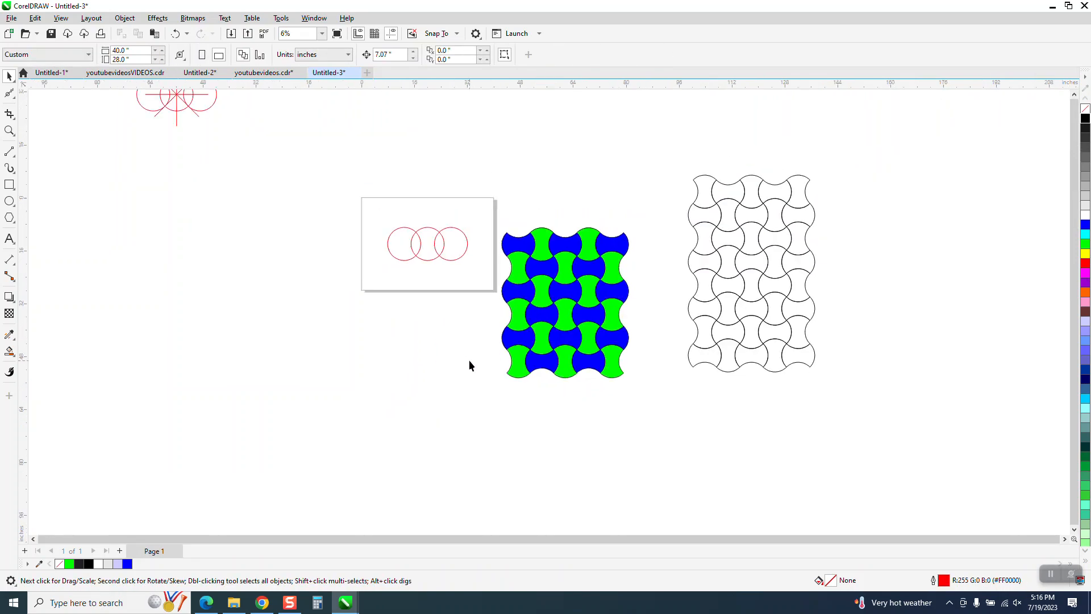
pyautogui.click(9, 130)
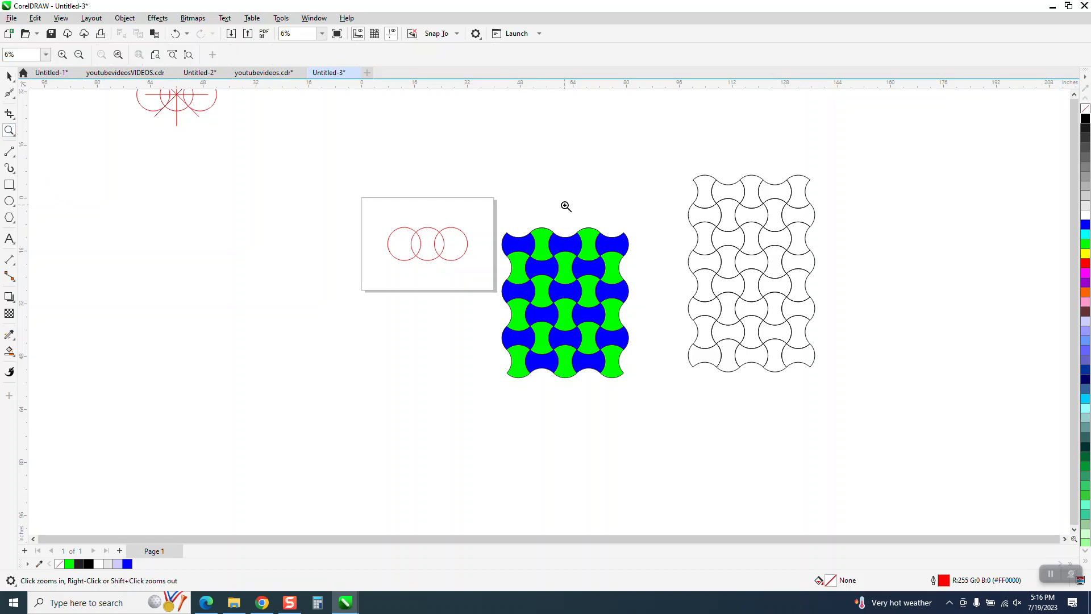
pyautogui.moveTo(650, 178); pyautogui.dragTo(837, 377)
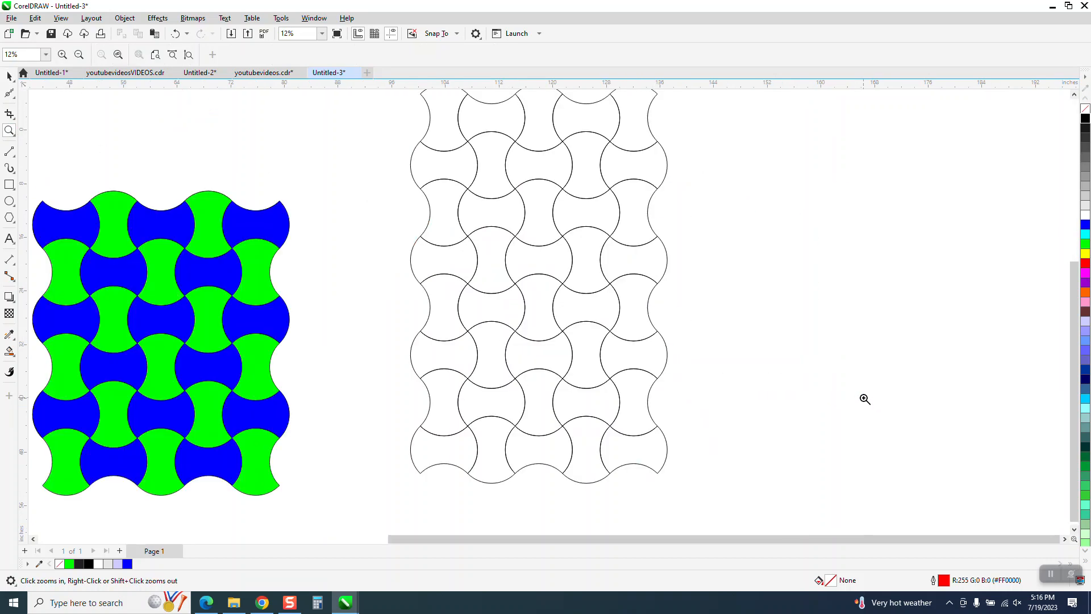
pyautogui.scroll(-1, 864, 399)
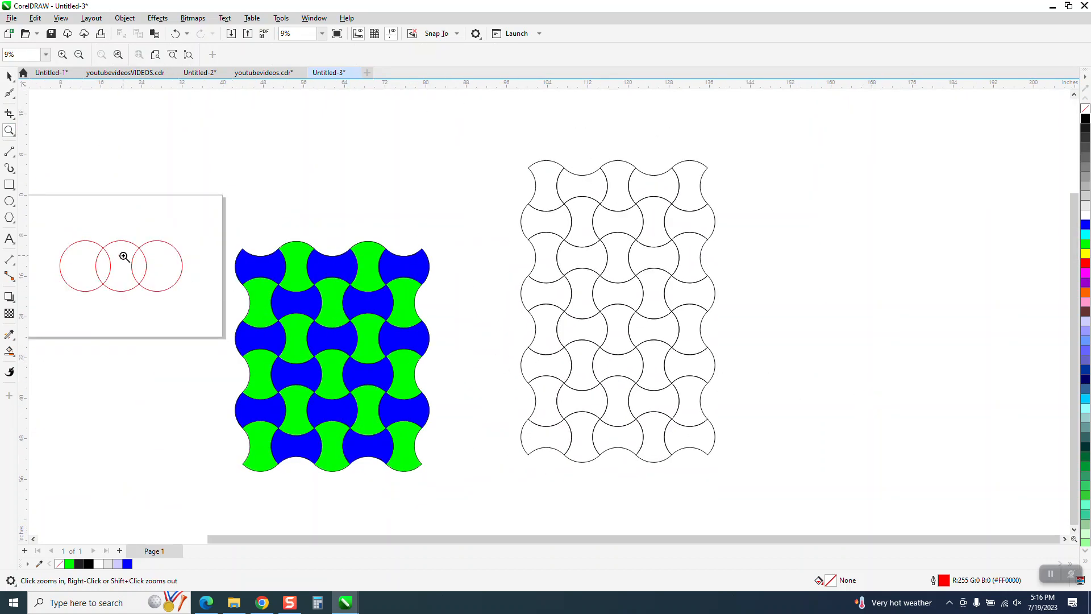
pyautogui.moveTo(230, 288); pyautogui.dragTo(230, 288)
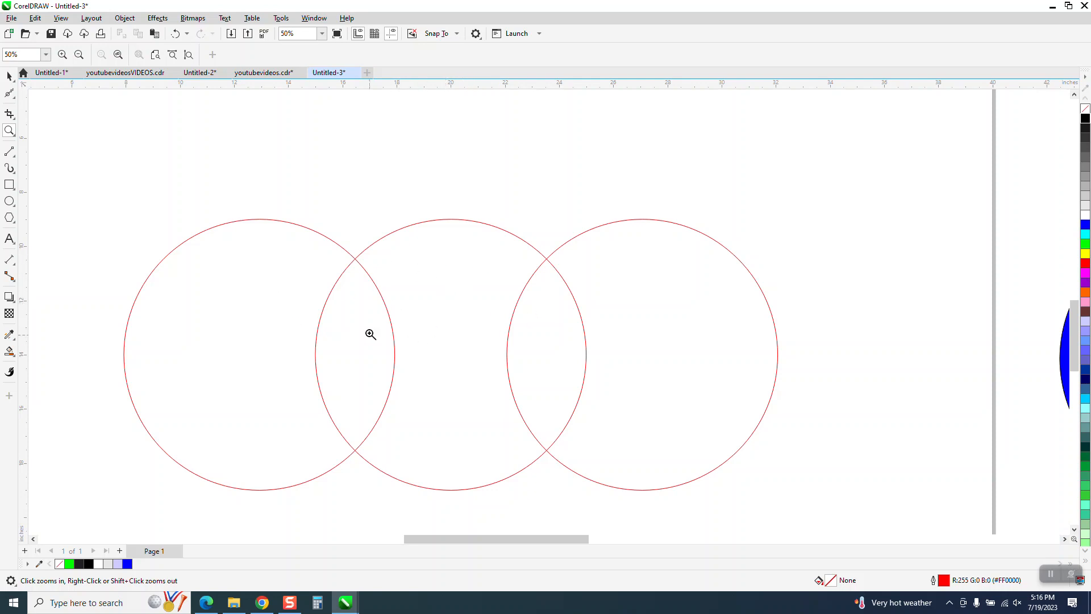
pyautogui.scroll(-5, 396, 352)
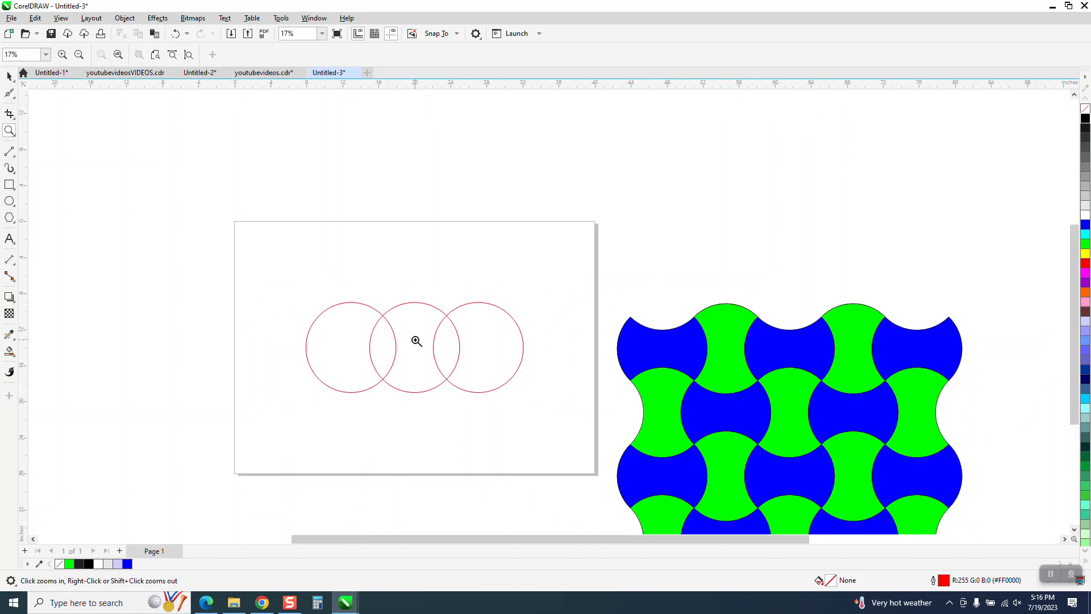
pyautogui.scroll(-1, 417, 340)
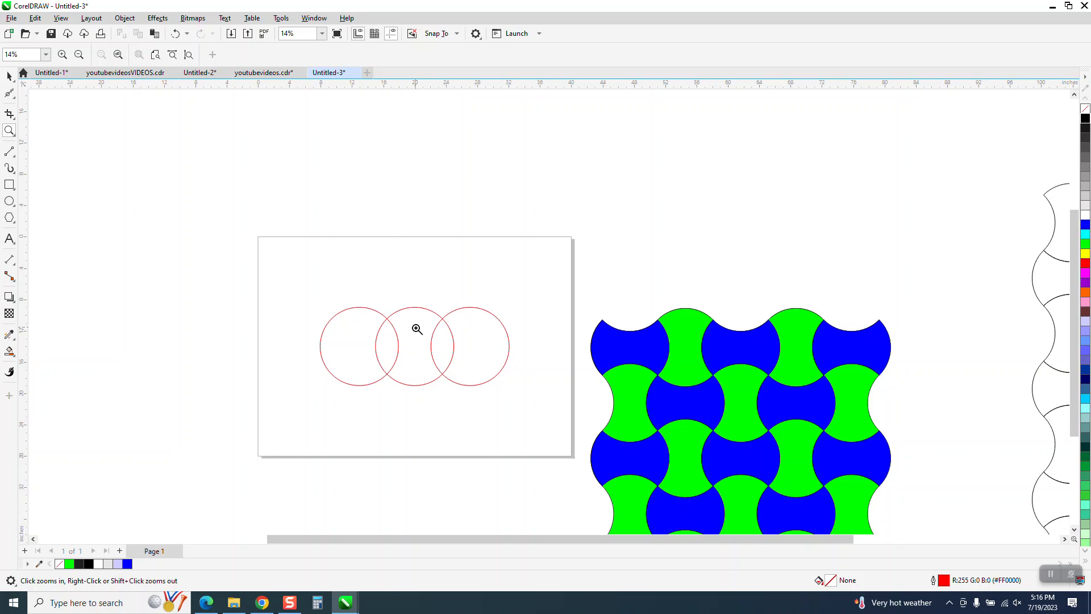